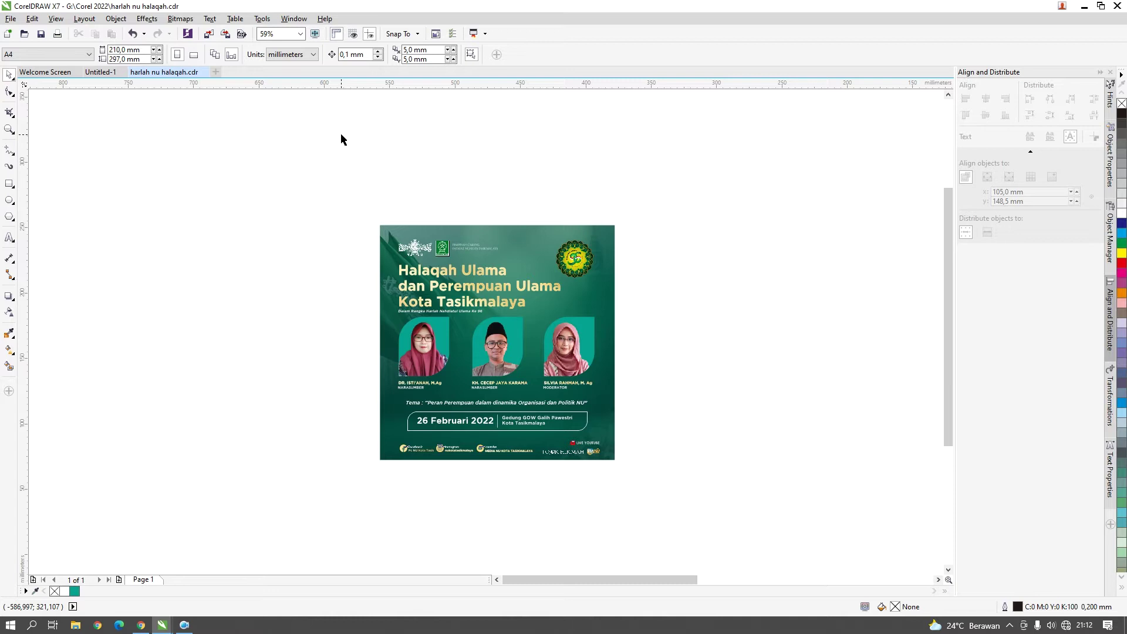
Examine the finished poster in harlah nu halaqah.cdr and return to the blank Untitled-1 document.
scroll(574, 440, up, 2)
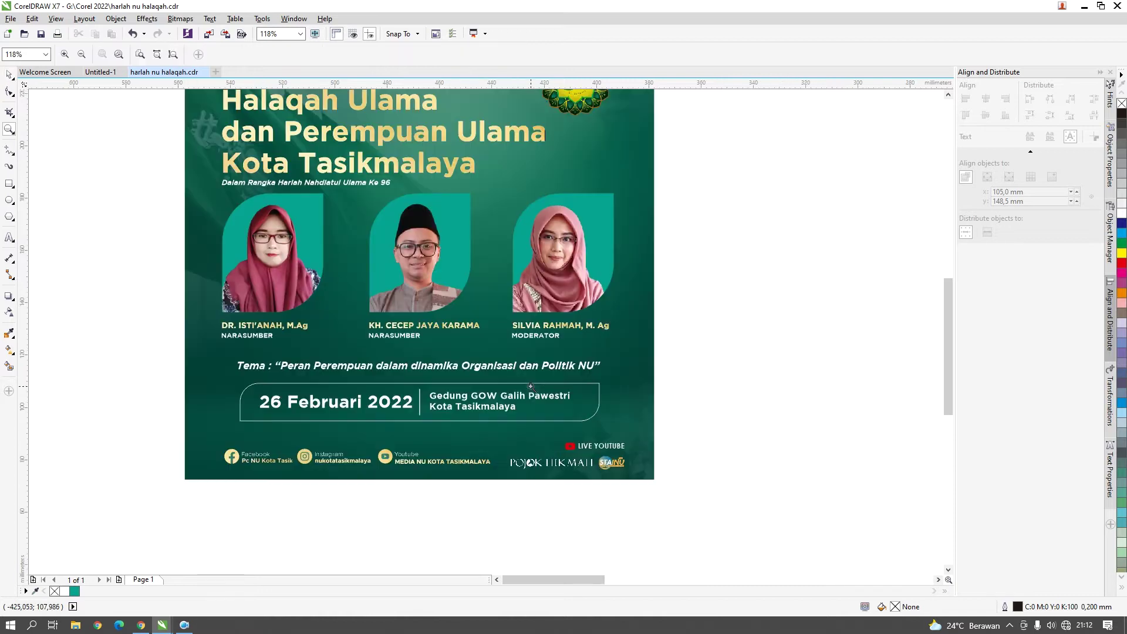
drag(950, 308, 952, 278)
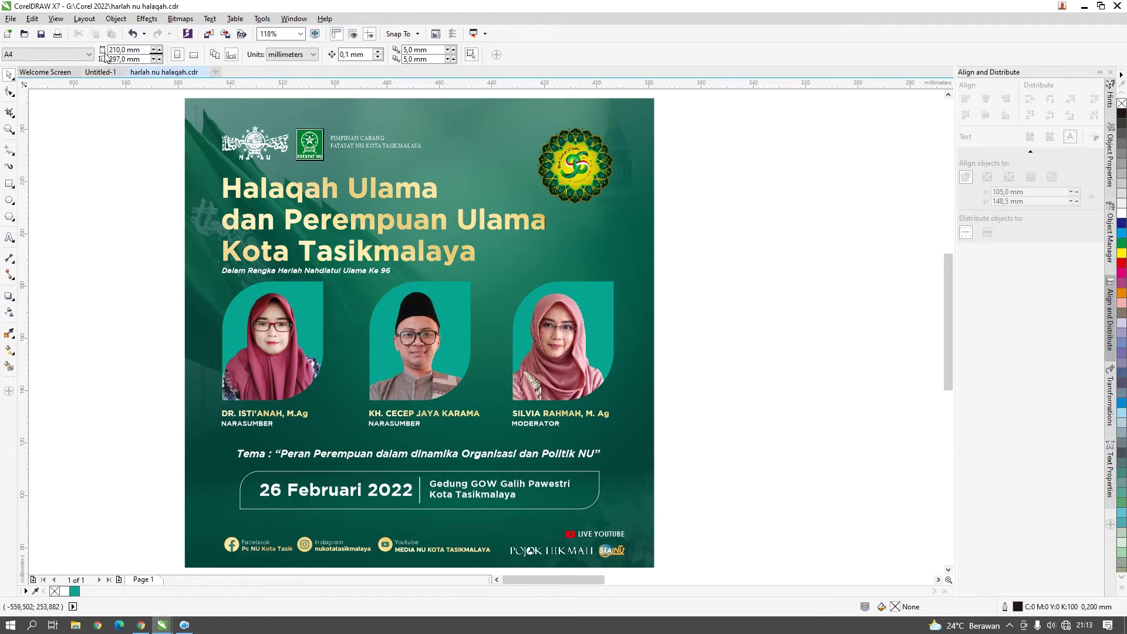
click(93, 73)
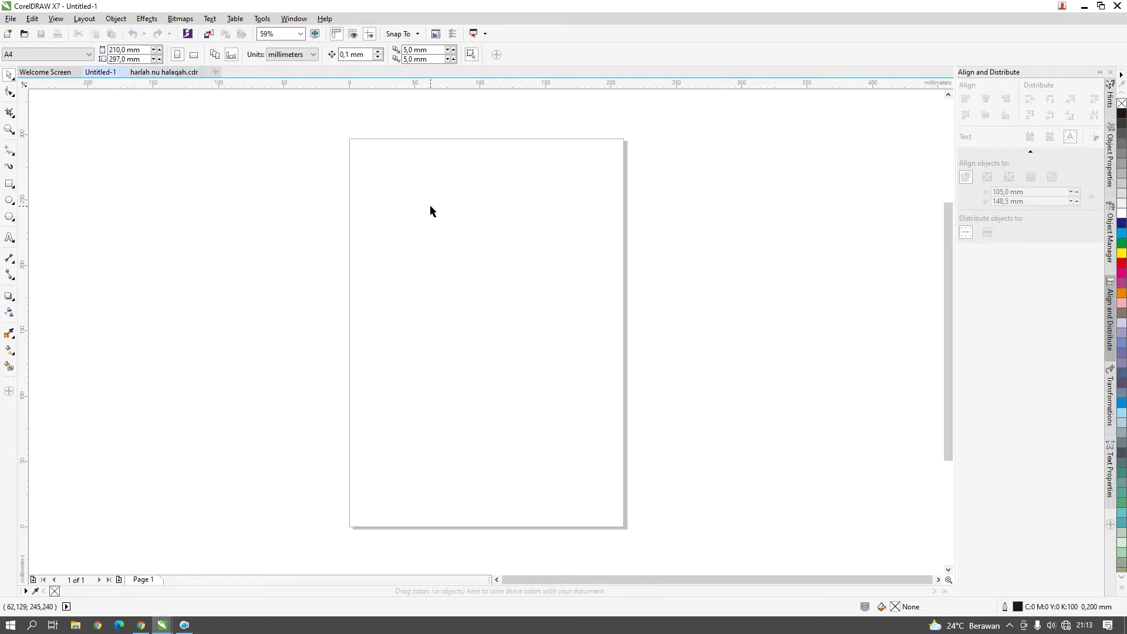
click(10, 22)
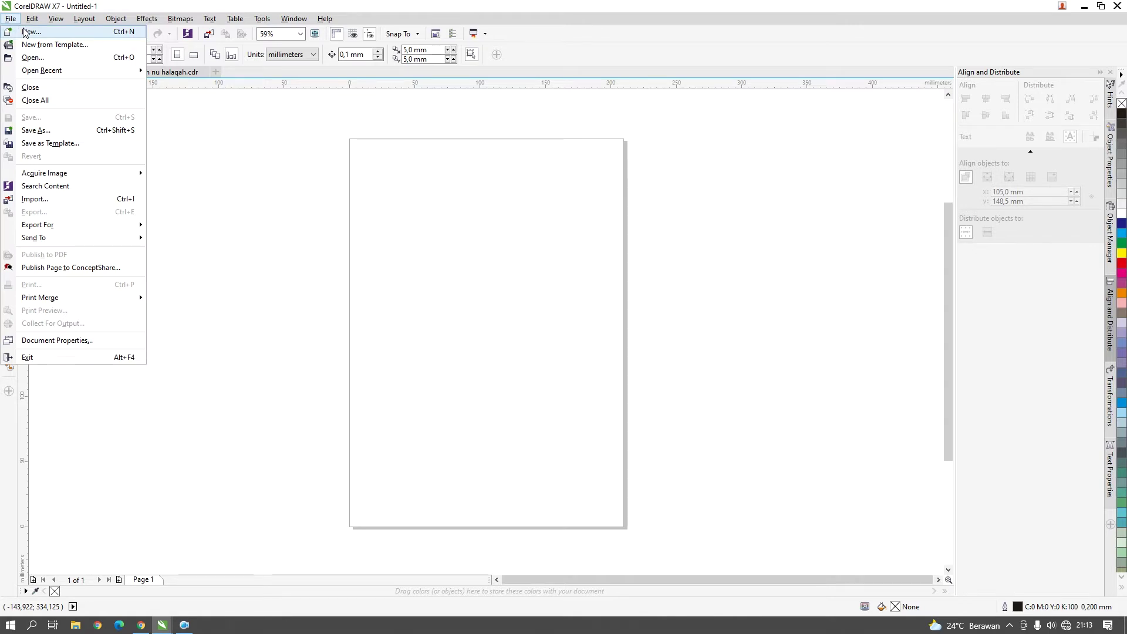
click(11, 22)
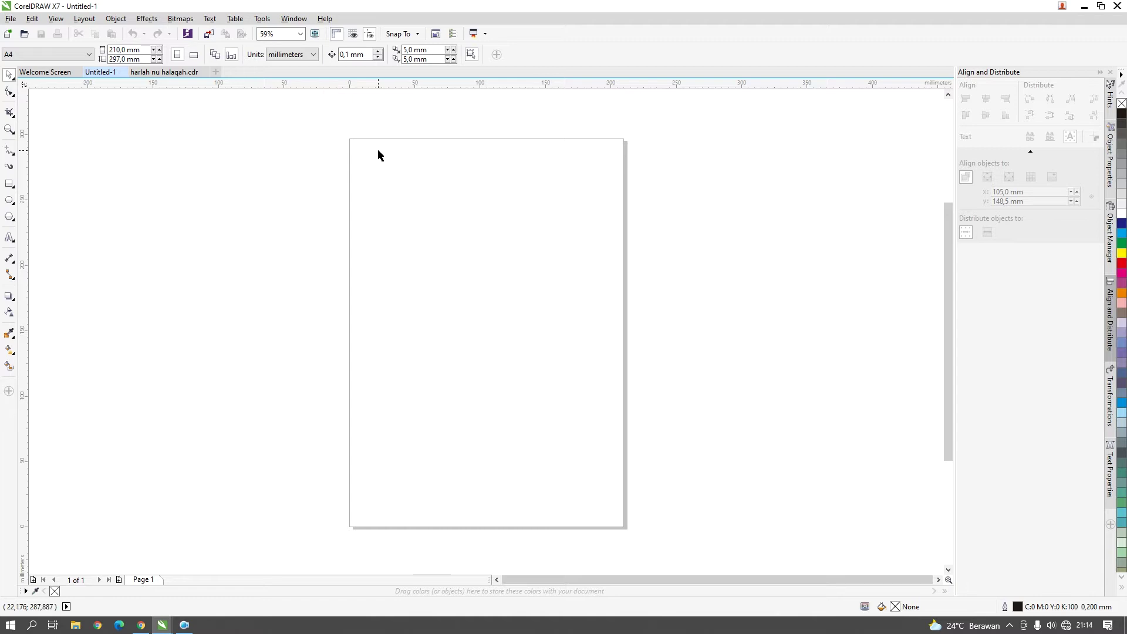
Switch to File Explorer and open the folder that contains the recent file Deks.
click(75, 625)
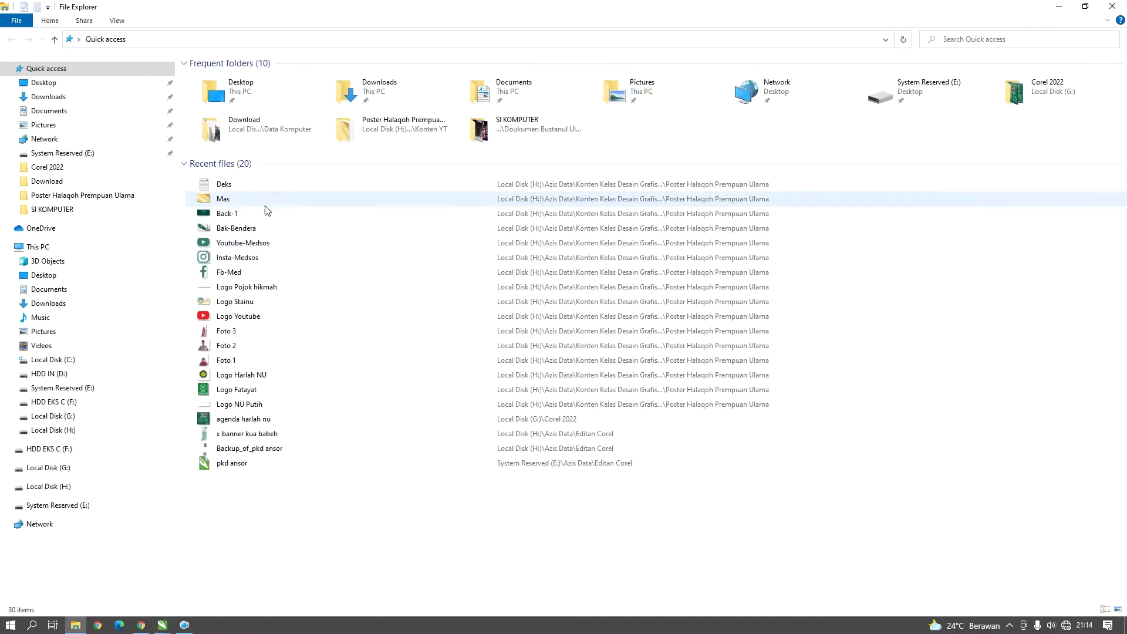
click(240, 185)
right_click(226, 184)
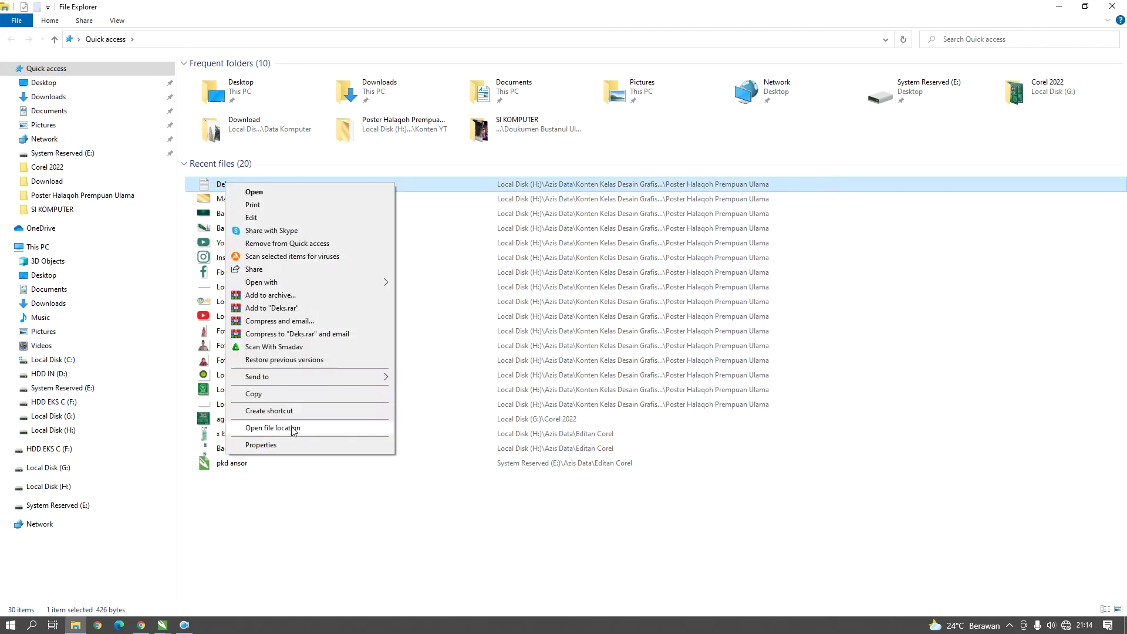
click(293, 429)
click(416, 185)
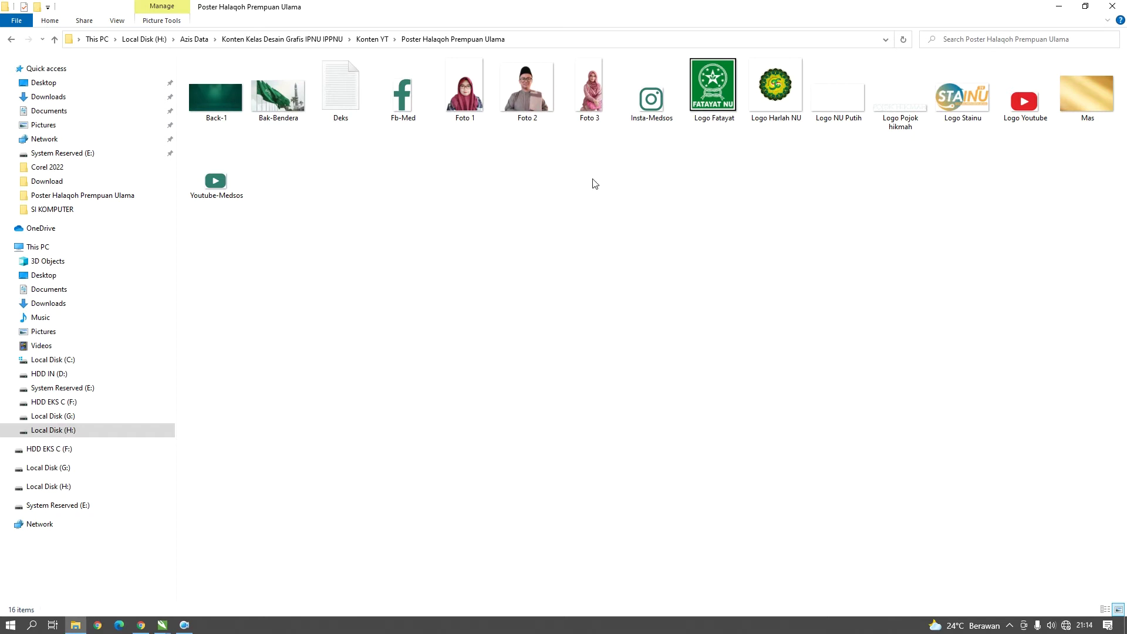
Open the Deks text file and read the poster's wording and colour code.
click(224, 94)
click(276, 83)
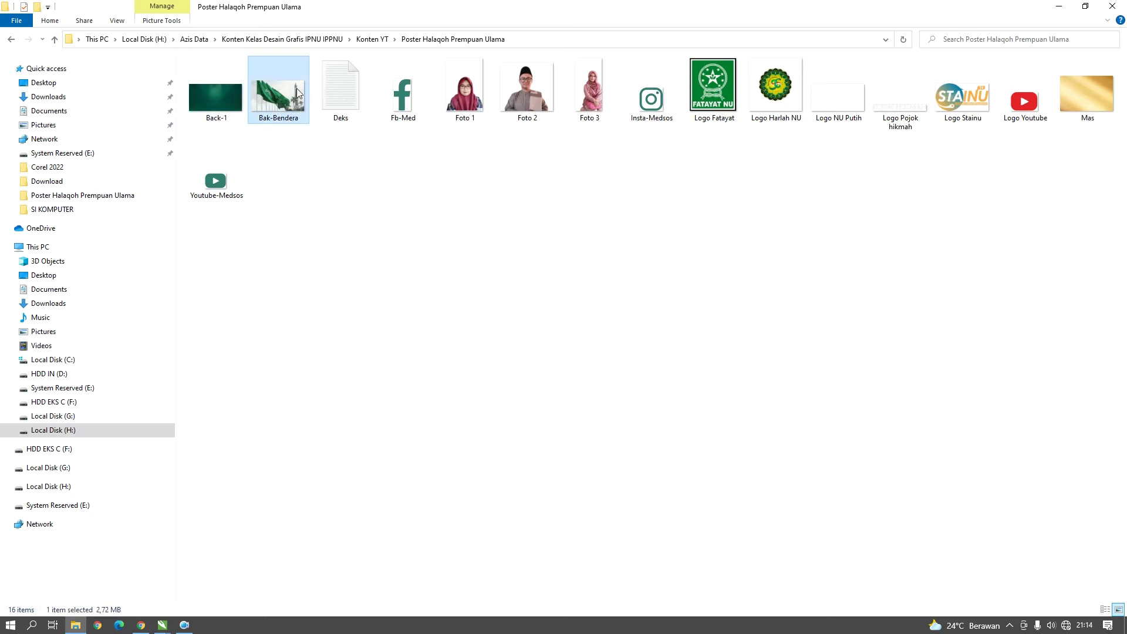
double_click(340, 89)
drag(468, 58, 380, 198)
drag(818, 315, 598, 315)
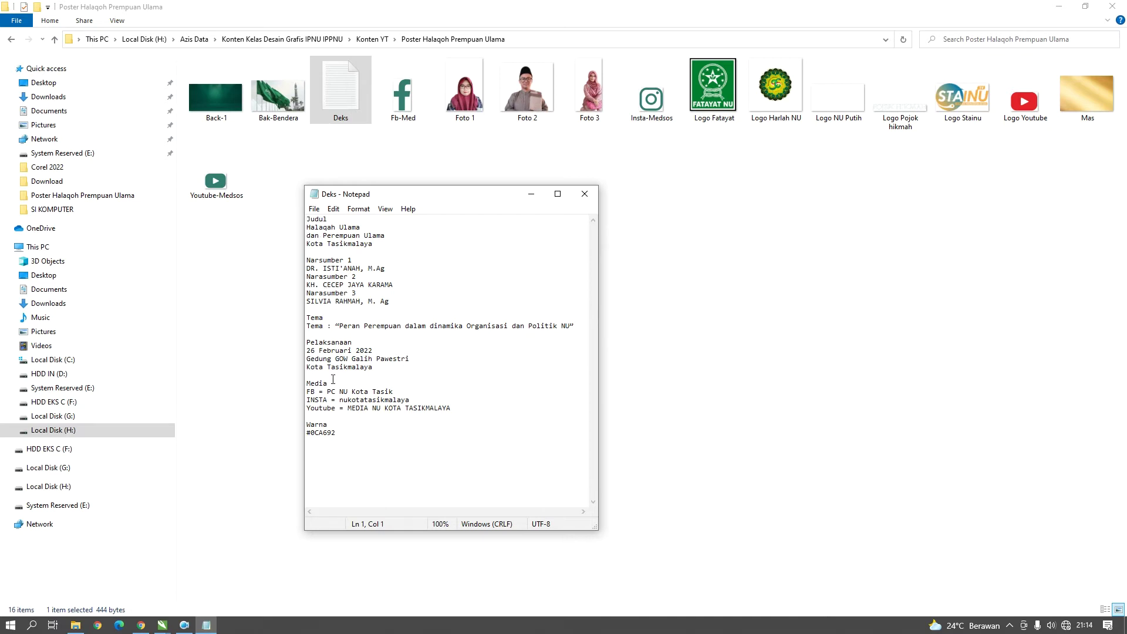
double_click(342, 436)
click(441, 427)
Look over the logo and image files in the poster folder and return to the blank document in CorelDRAW.
click(855, 94)
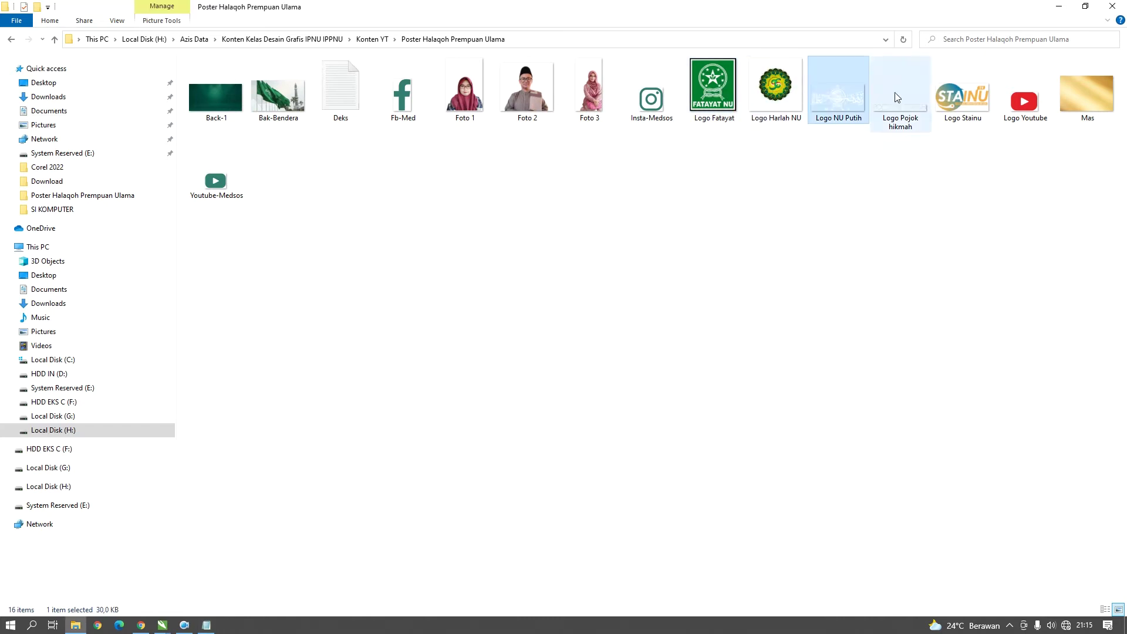
click(896, 93)
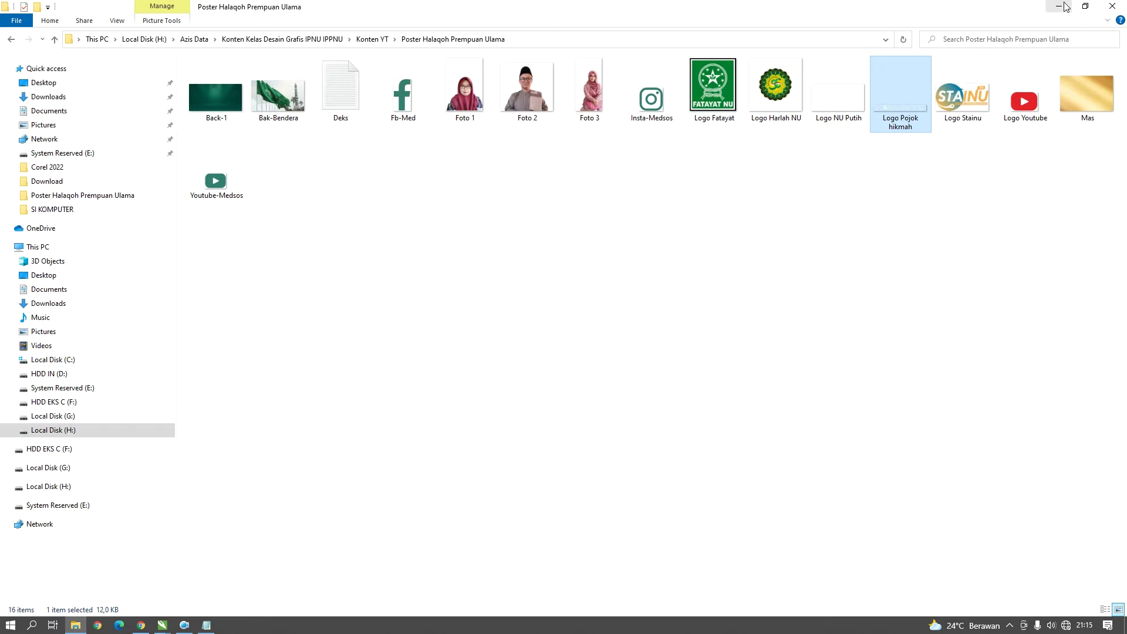
drag(1104, 393, 203, 74)
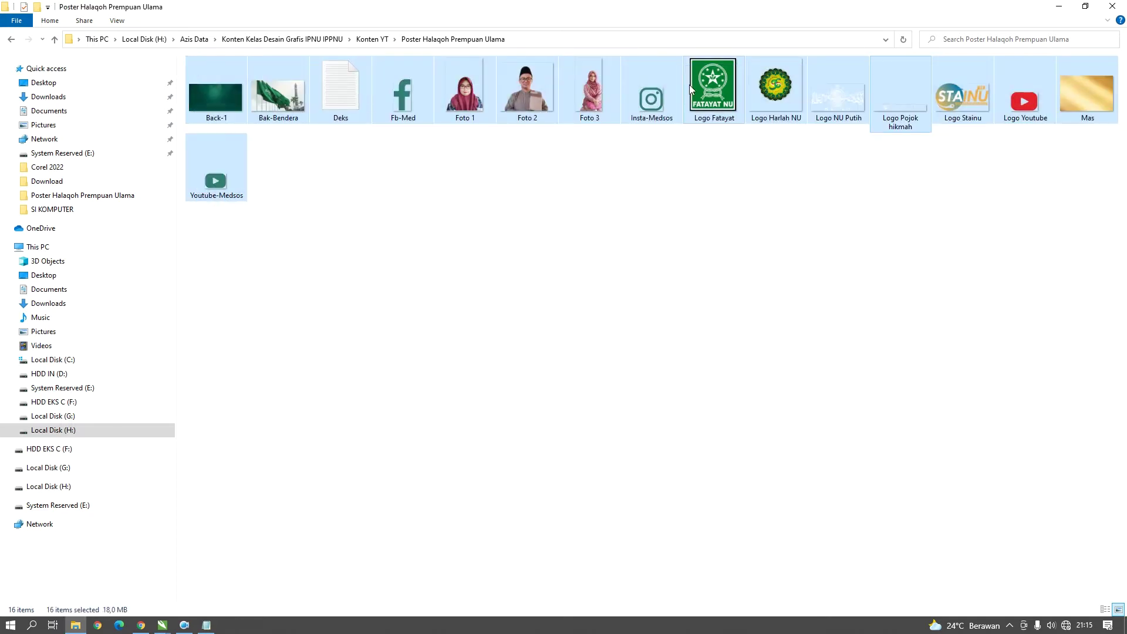
click(1059, 6)
click(532, 193)
Draw a square about 200 mm on each side and centre it on the A4 page.
key(z)
click(432, 362)
key(F3)
key(space)
drag(946, 265, 949, 262)
click(10, 184)
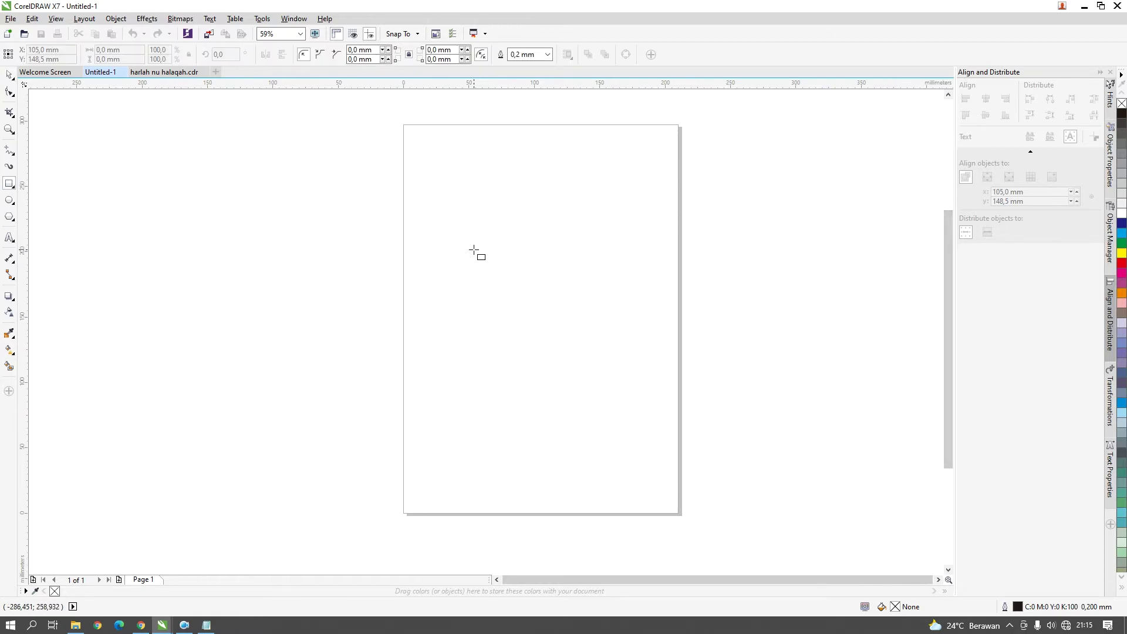
drag(428, 202, 688, 462)
key(p)
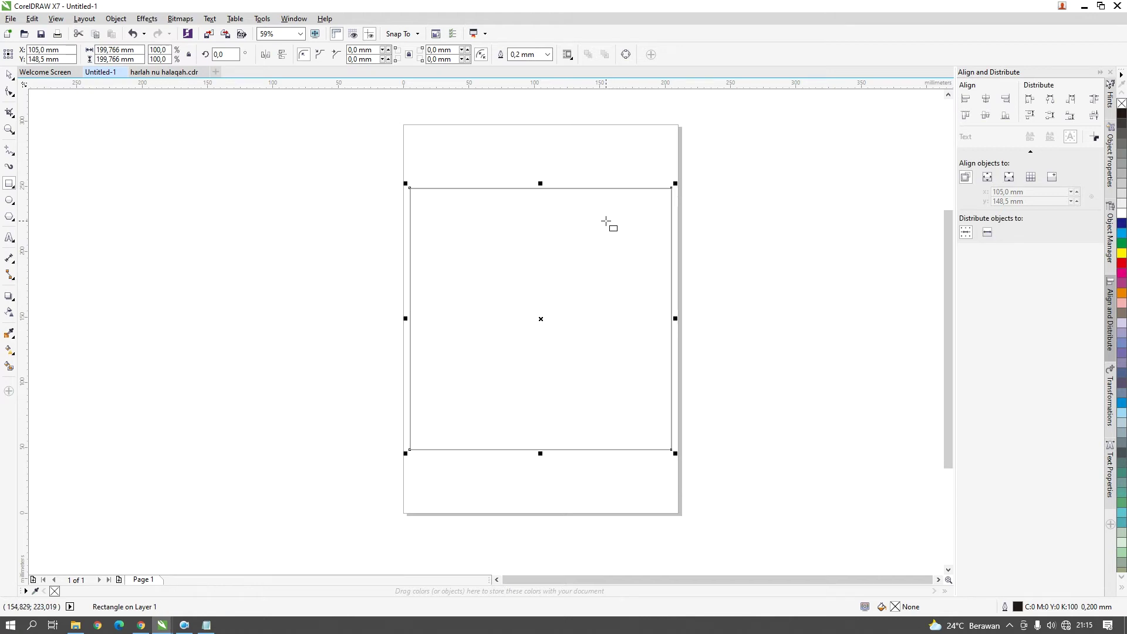
click(10, 76)
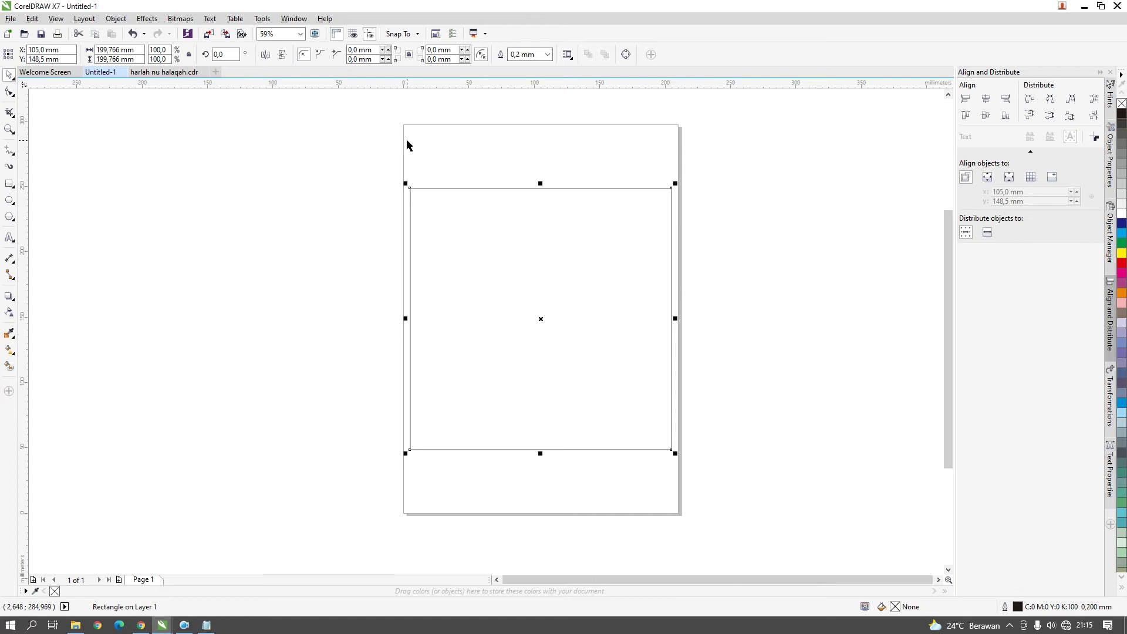
click(472, 261)
click(484, 153)
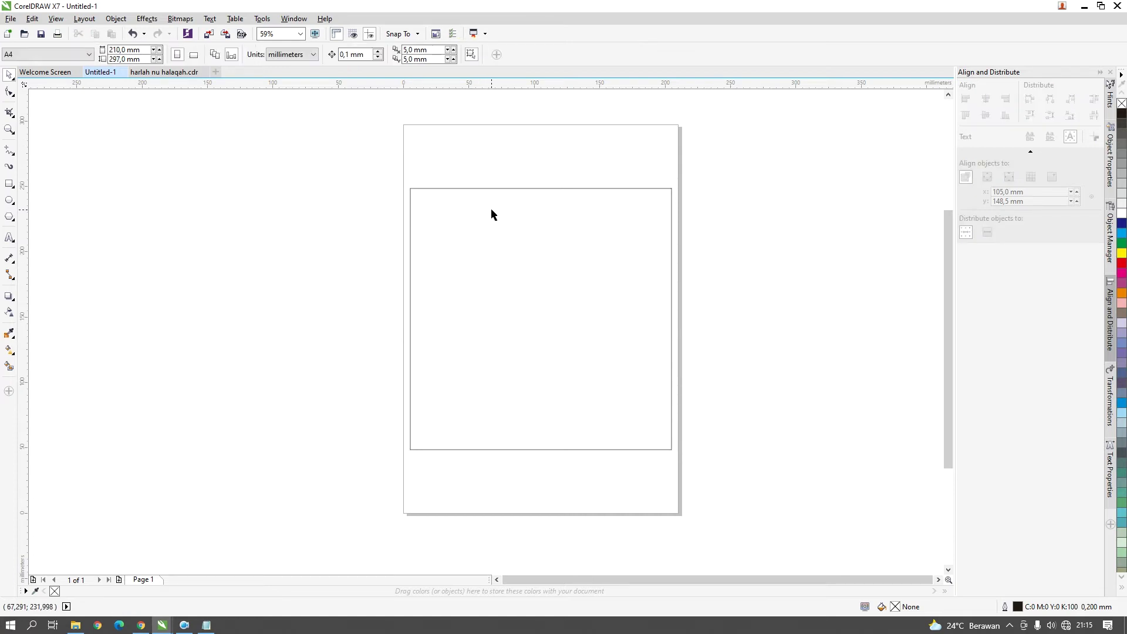
click(490, 212)
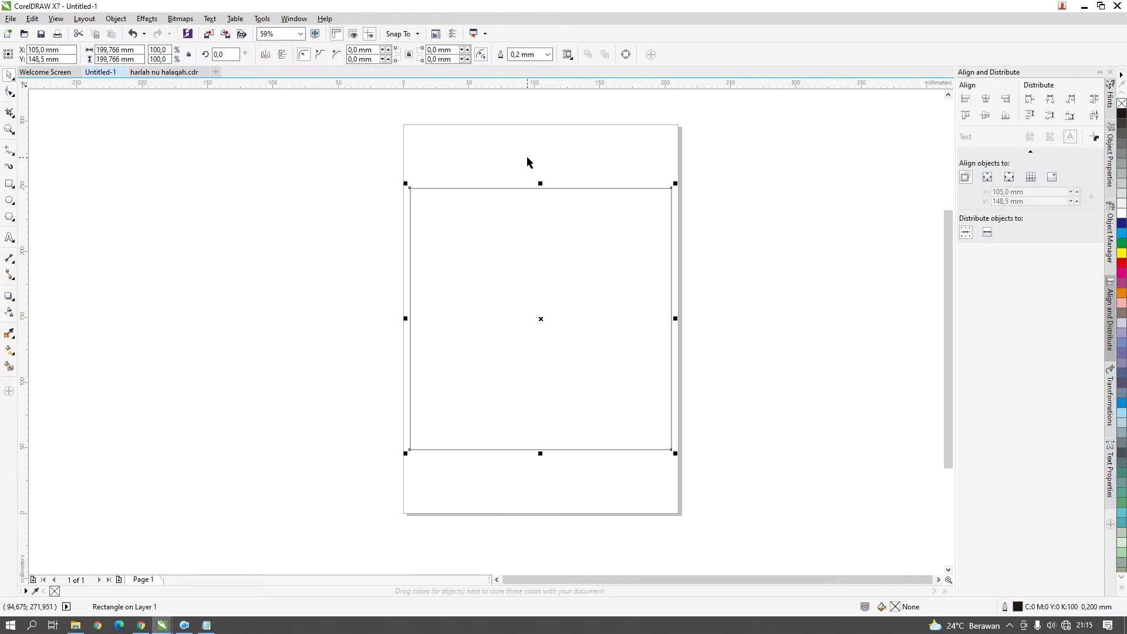
click(602, 160)
click(580, 261)
click(632, 137)
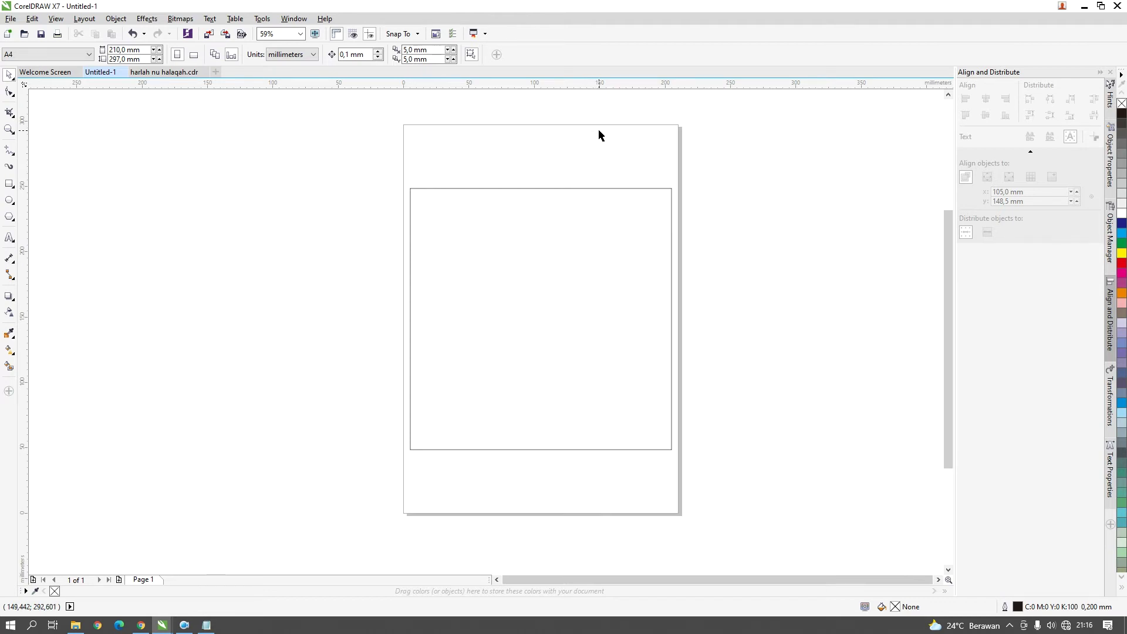
click(572, 248)
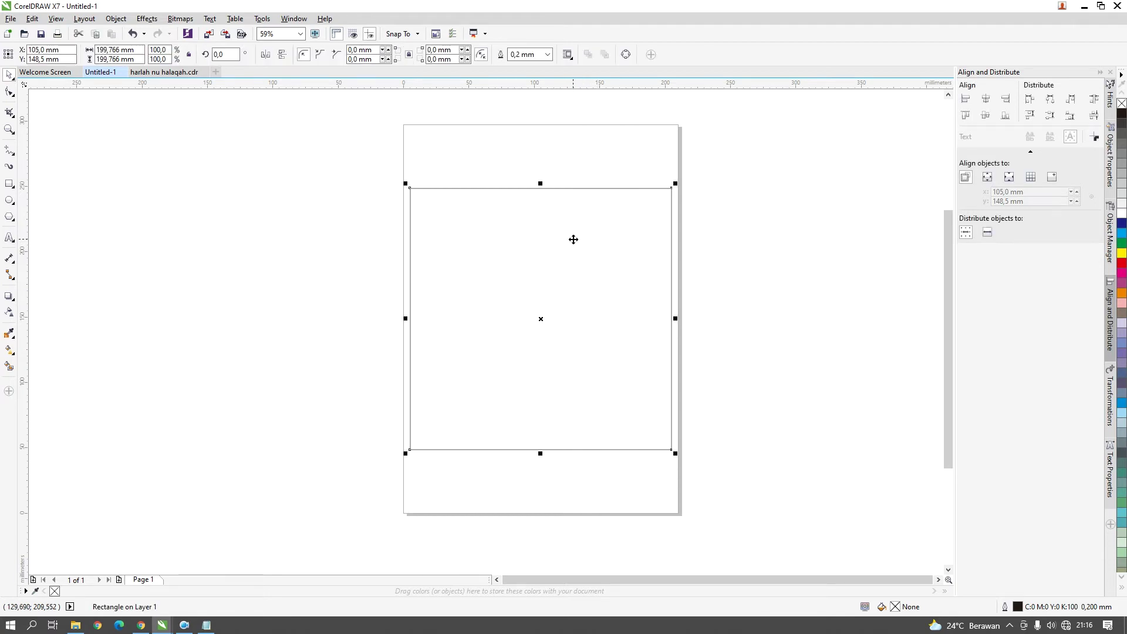
click(564, 160)
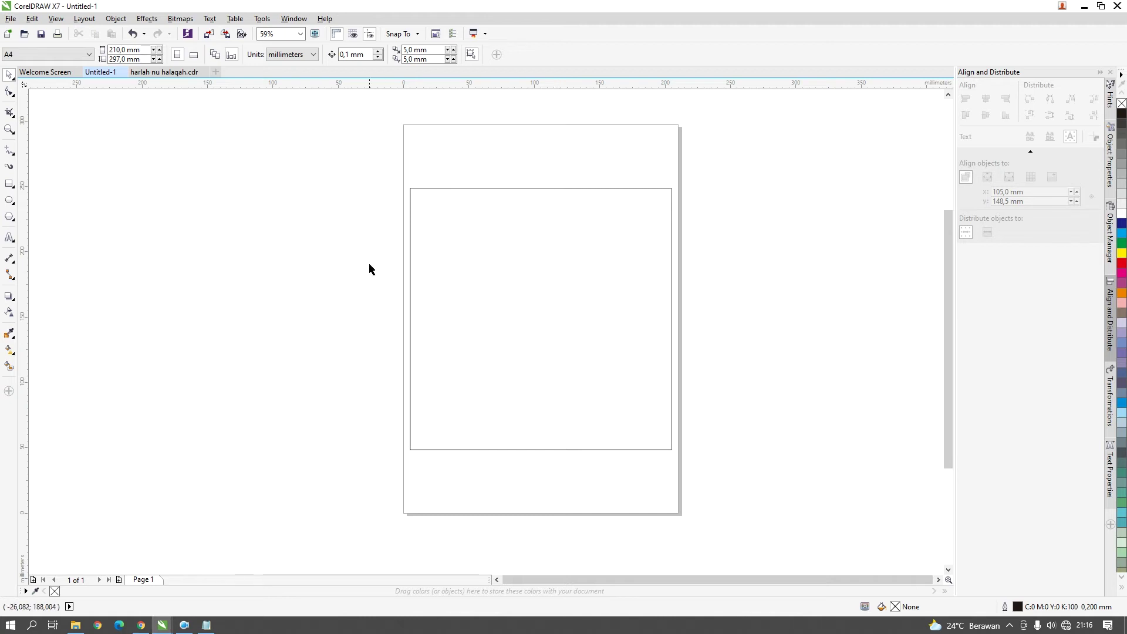
click(147, 71)
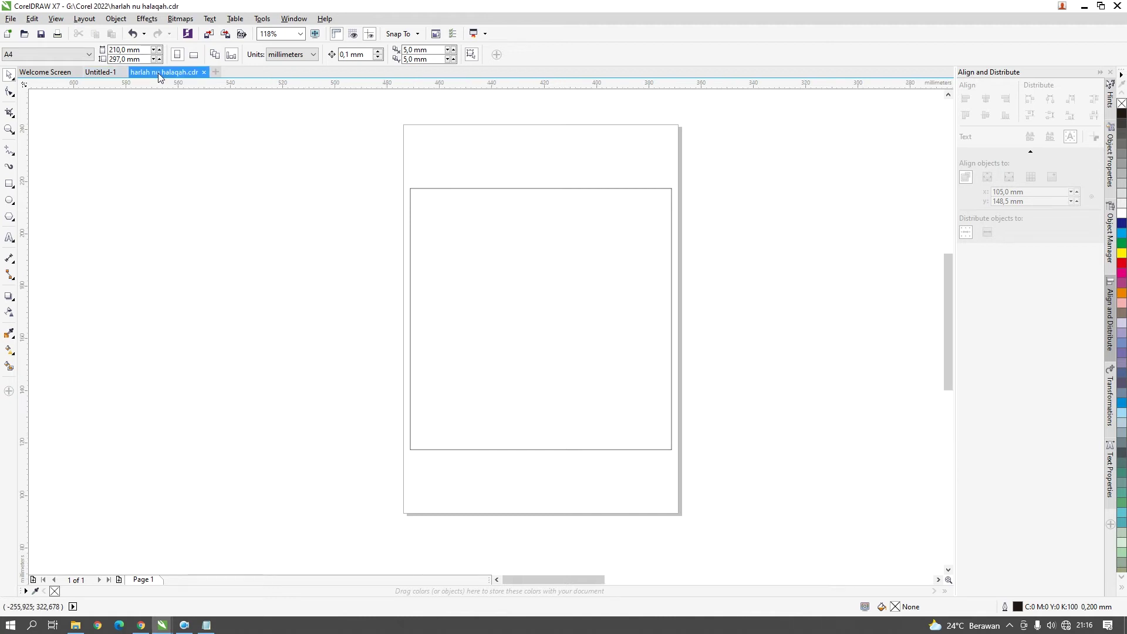
click(101, 71)
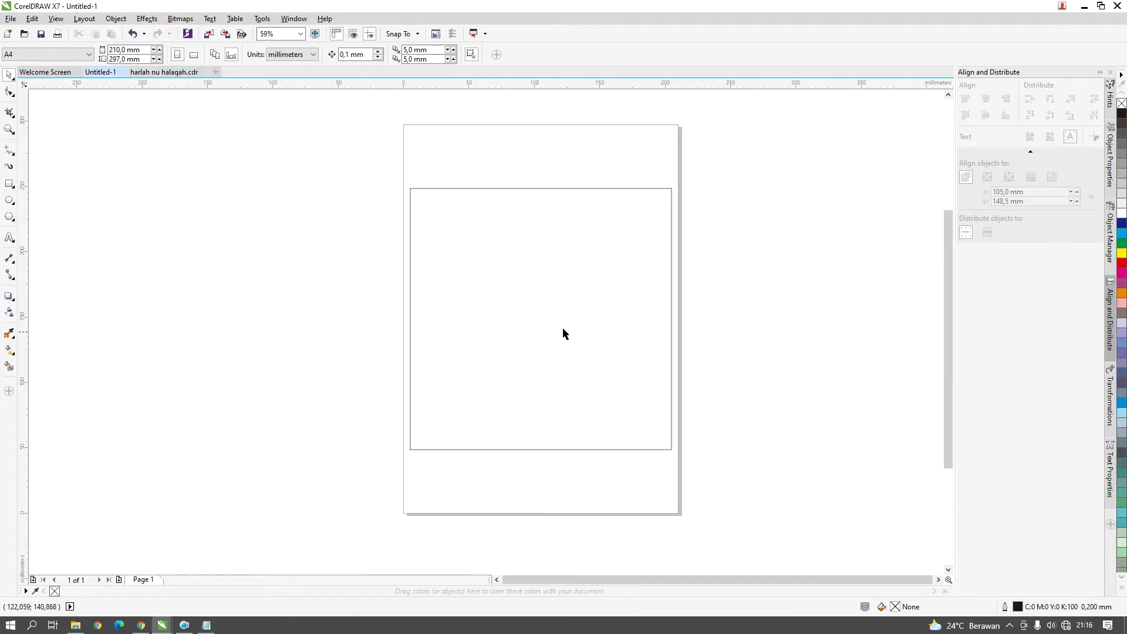
click(559, 282)
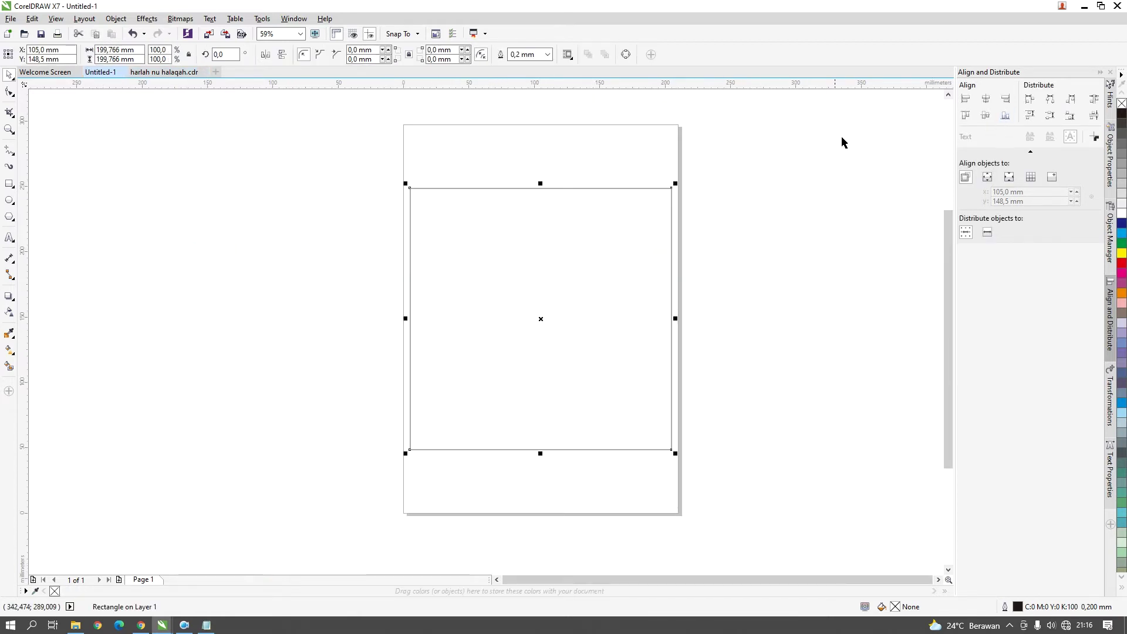
Import the Back-1 and Bak-Bendera images from the poster folder into the Untitled-1 document.
click(75, 624)
click(225, 99)
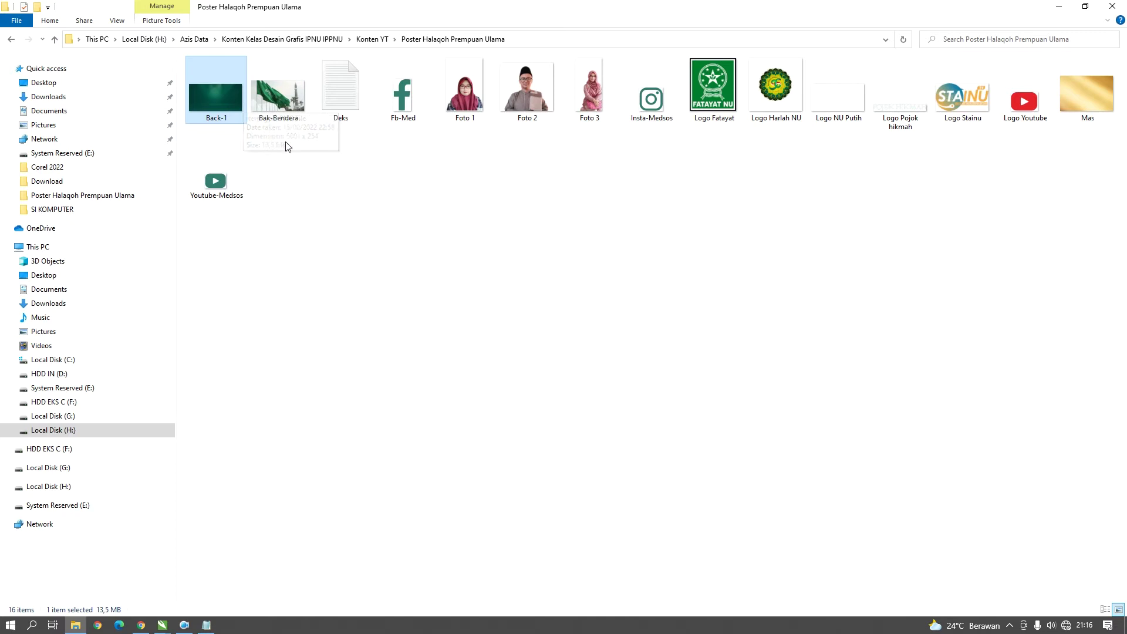
ctrl+click(272, 90)
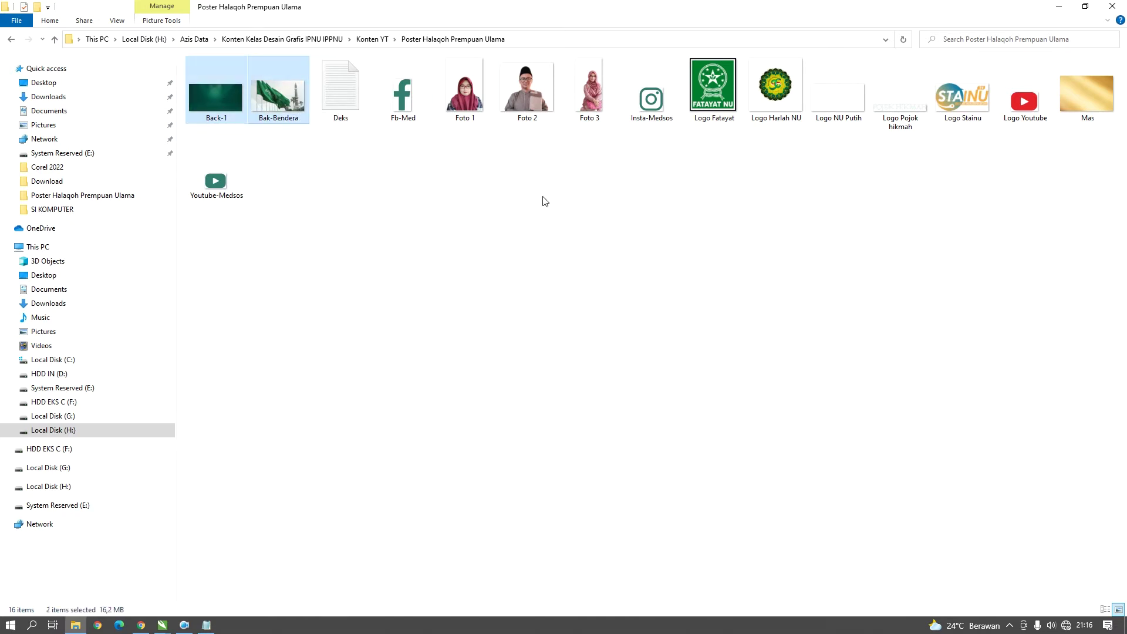
drag(276, 84, 294, 281)
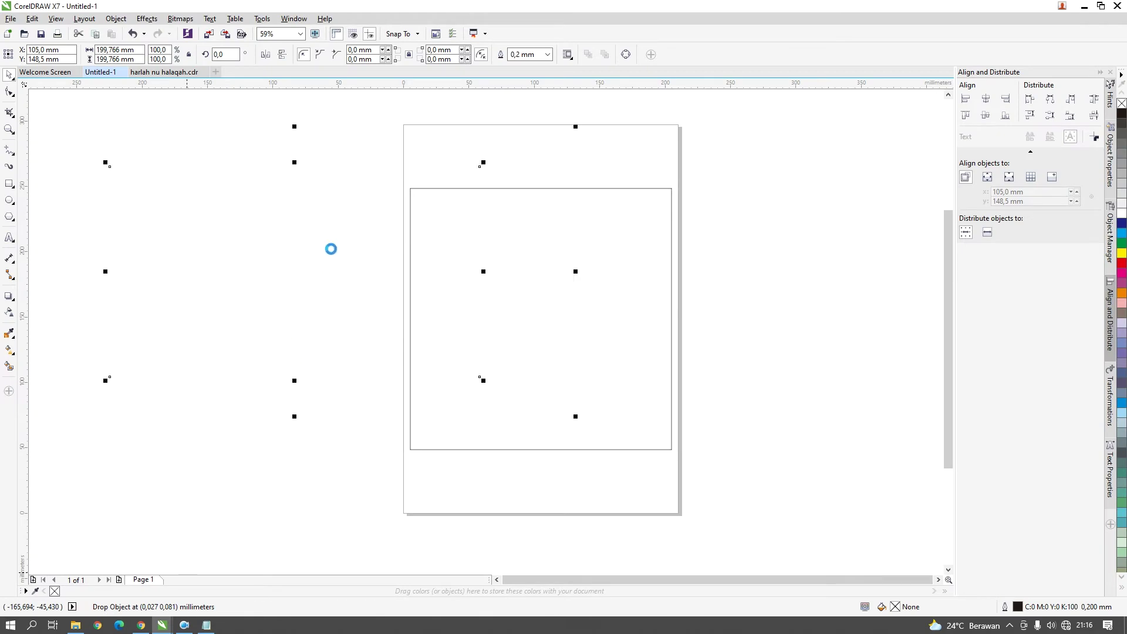
scroll(443, 345, down, 3)
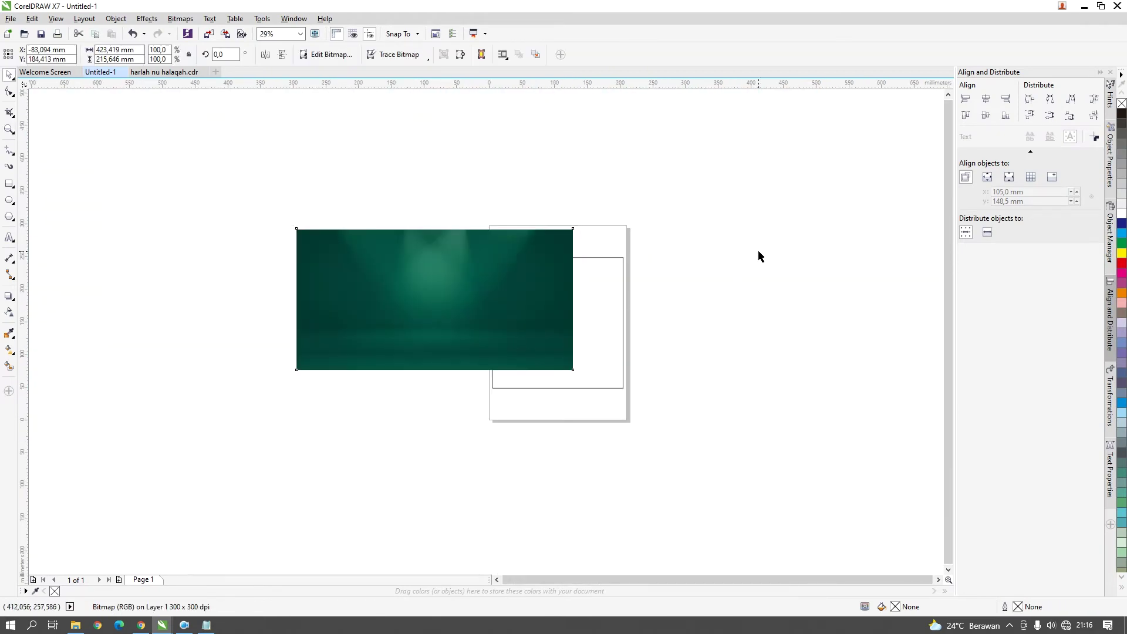
PowerClip the green Back-1 background inside the centred square.
drag(543, 295, 286, 234)
right_click(285, 196)
click(315, 213)
click(581, 290)
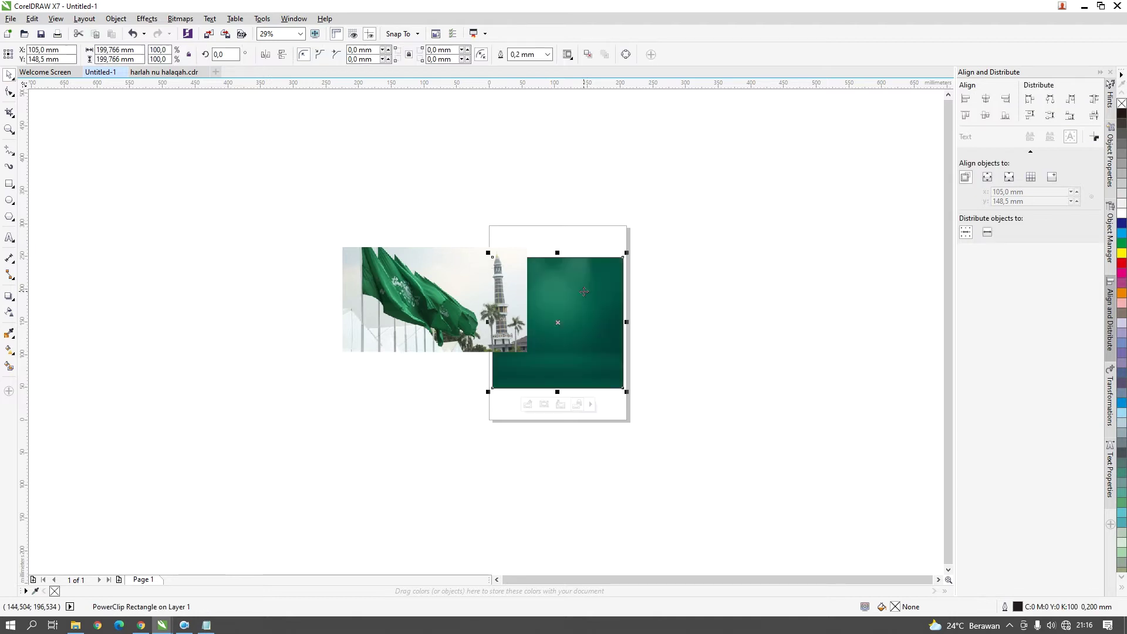
Move the flag photo clear of the page and scale the clipped green background to fill the square frame proportionally.
drag(450, 275, 346, 277)
key(shift+F4)
click(606, 391)
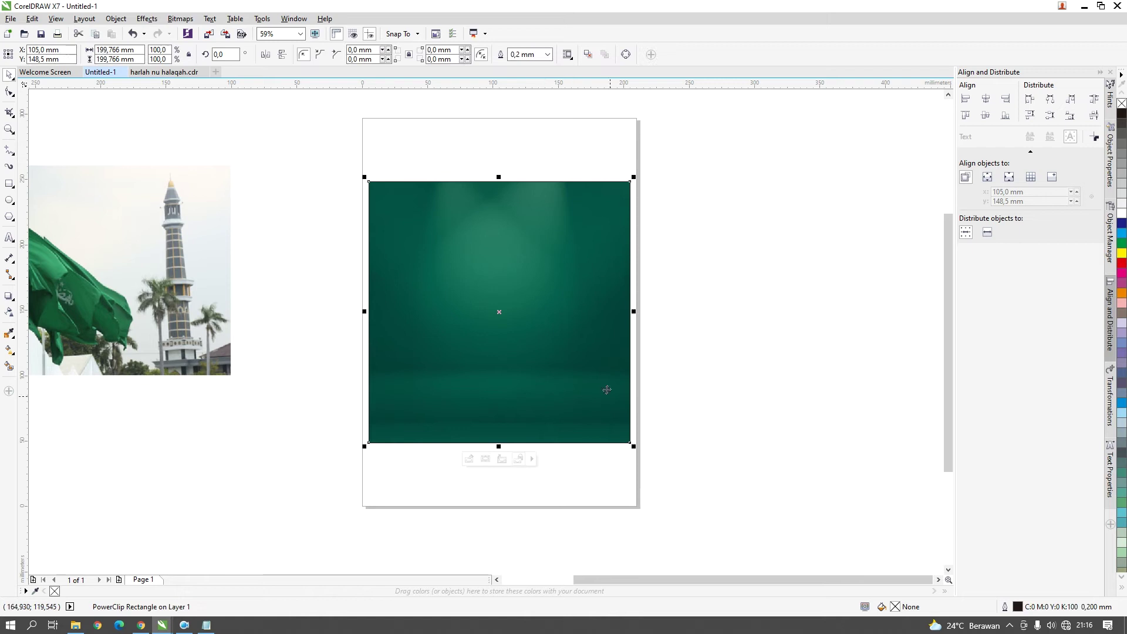
click(532, 459)
click(586, 495)
key(Escape)
scroll(529, 364, up, 2)
scroll(506, 335, down, 2)
click(513, 341)
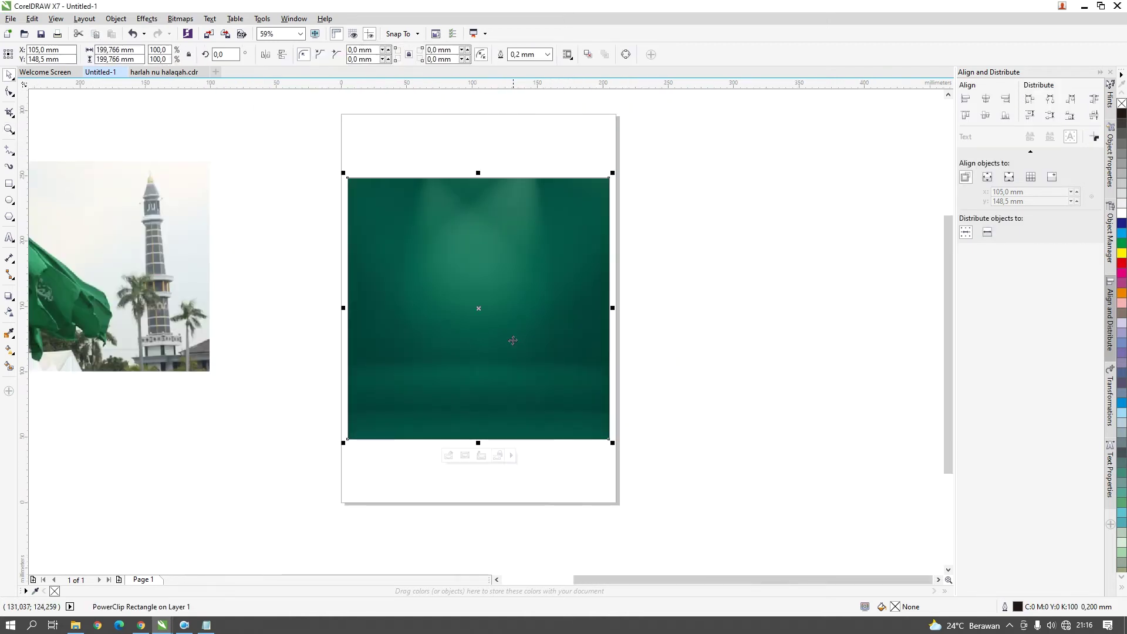
PowerClip the Bak-Bendera flag photo into the square frame over the green background.
scroll(244, 267, up, 1)
scroll(243, 267, down, 1)
drag(246, 269, 332, 247)
right_click(332, 248)
key(Escape)
right_click(272, 228)
click(322, 232)
click(501, 239)
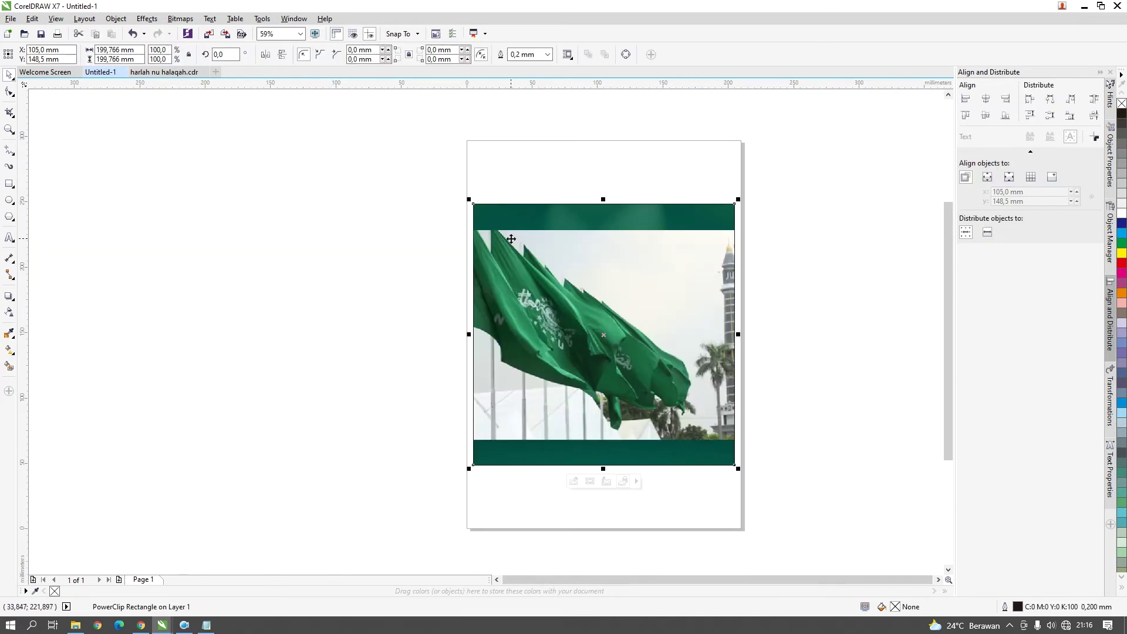
Open the square's PowerClip contents for editing and shift the flag photo up and to the left within the frame.
click(573, 482)
click(618, 309)
drag(618, 309, 579, 254)
Fade the flag photo toward its lower right with a linear transparency at about -68°, starting beyond the photo's upper-left corner.
click(9, 312)
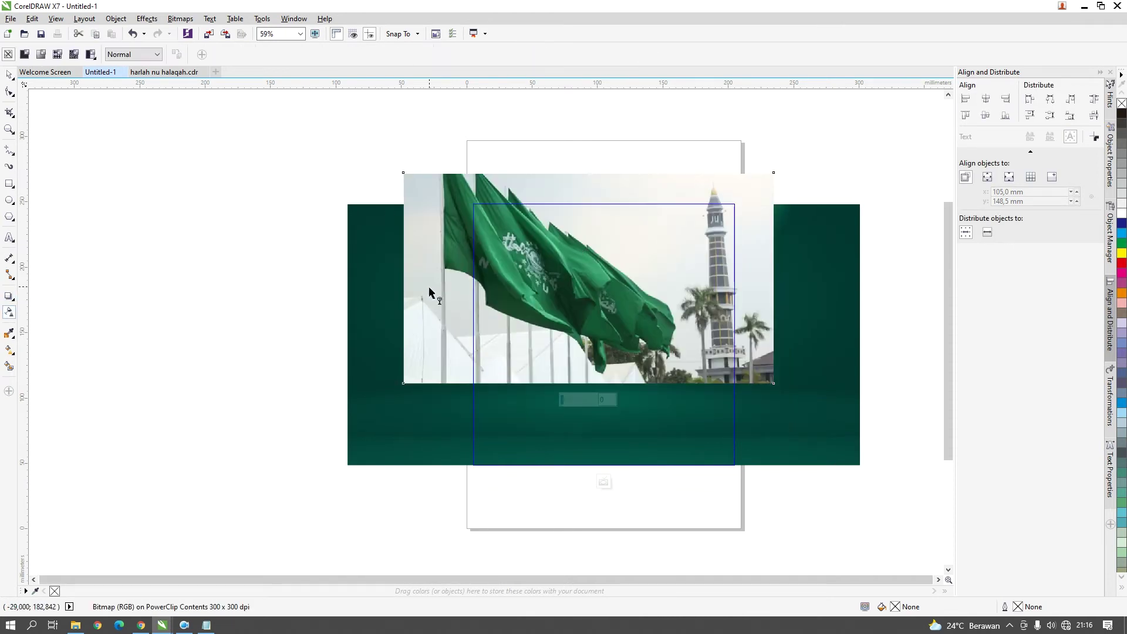
drag(429, 228, 525, 363)
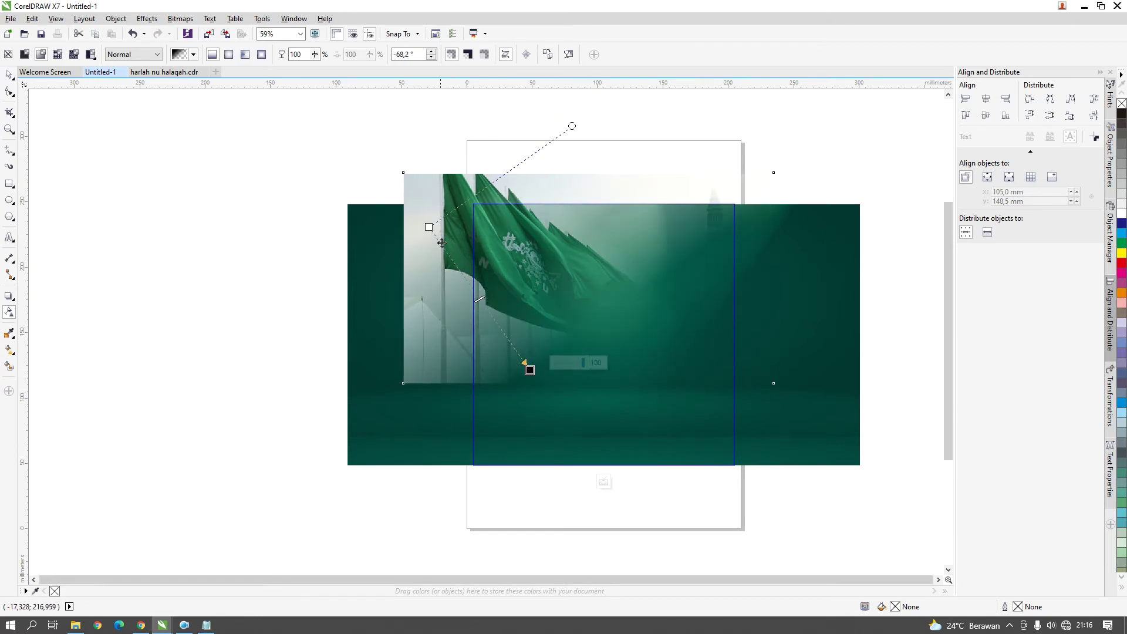
drag(427, 229, 382, 158)
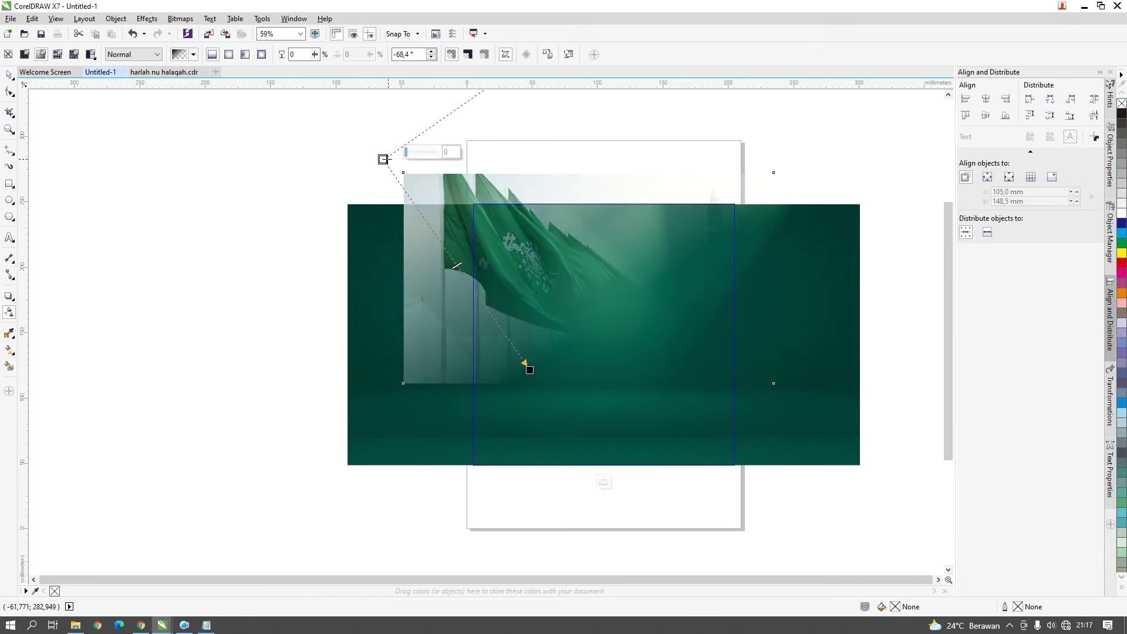
Shift the faded flag photo slightly to the left within the square frame and finish editing the PowerClip contents.
click(9, 75)
drag(442, 187, 454, 203)
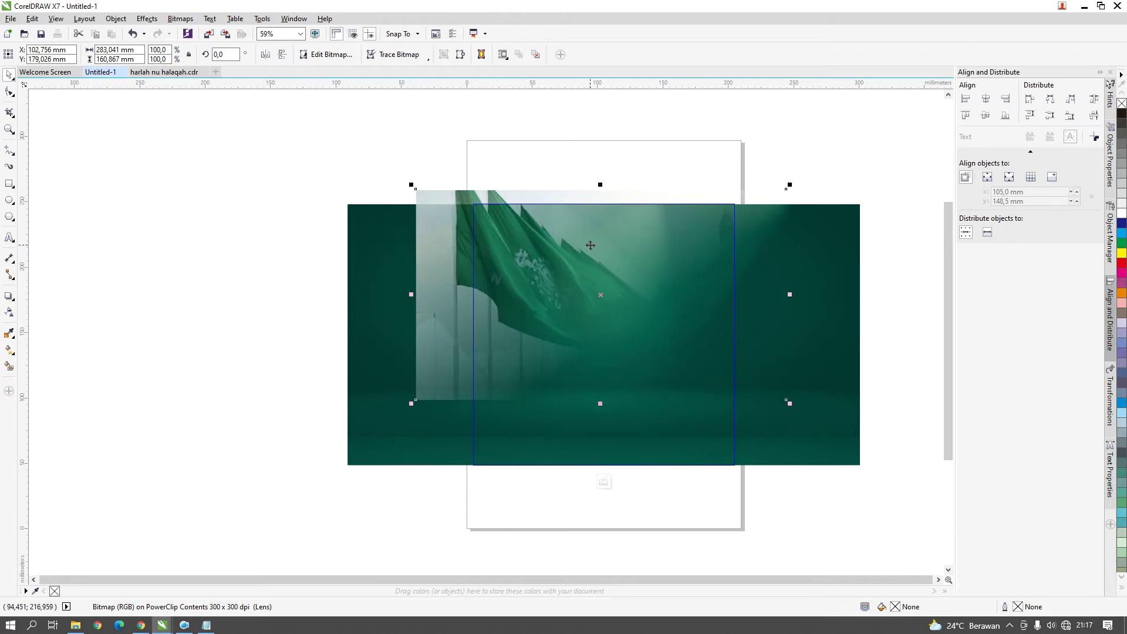
drag(574, 236, 537, 219)
key(z)
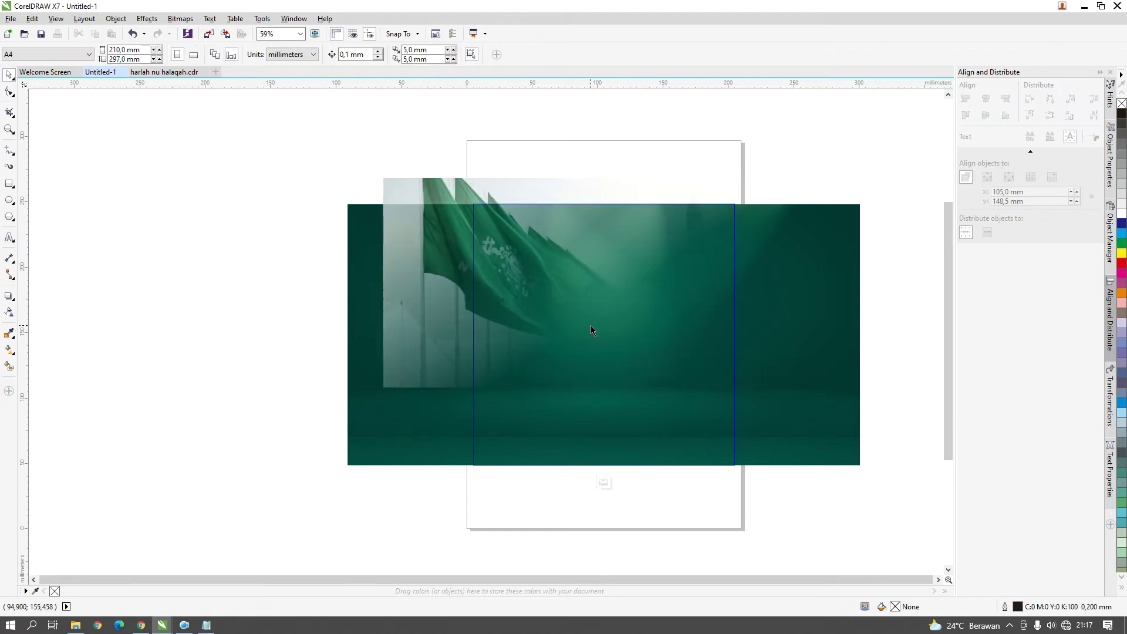
click(595, 333)
right_click(598, 337)
click(499, 487)
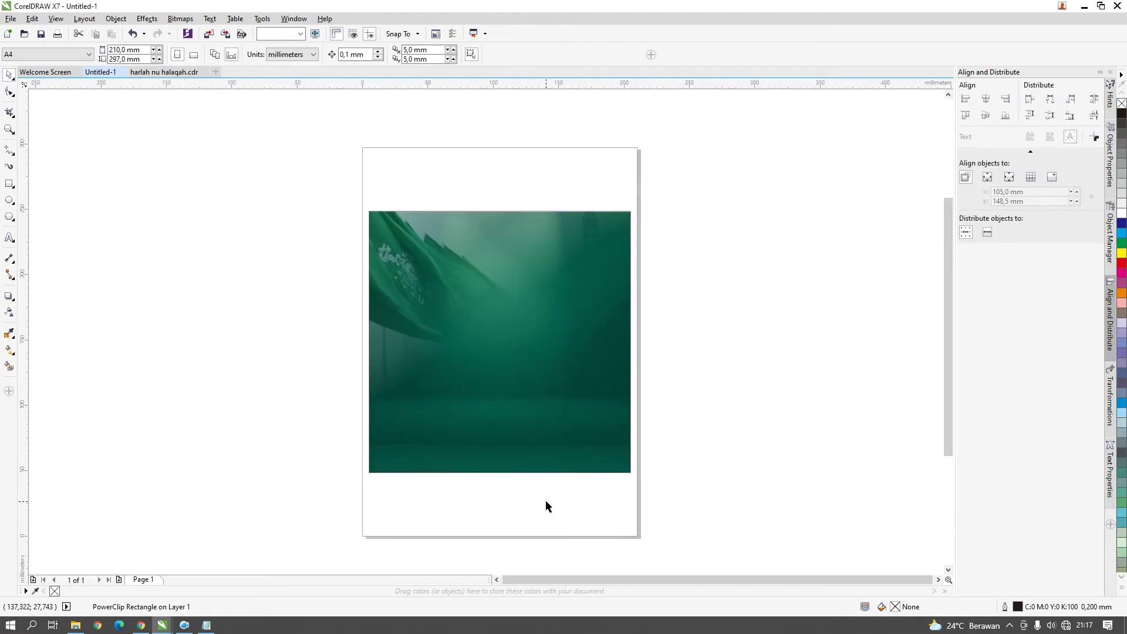
click(510, 405)
right_click(511, 402)
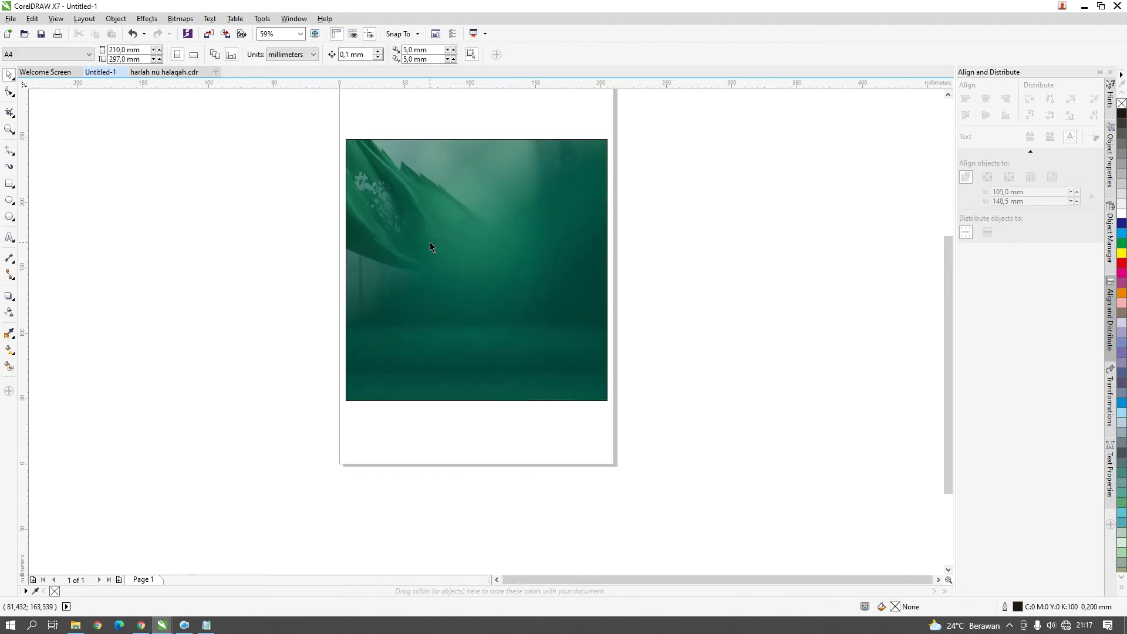
Compare the background with the harlah nu halaqah.cdr poster, then move the flag photo slightly down inside the square's PowerClip.
click(167, 73)
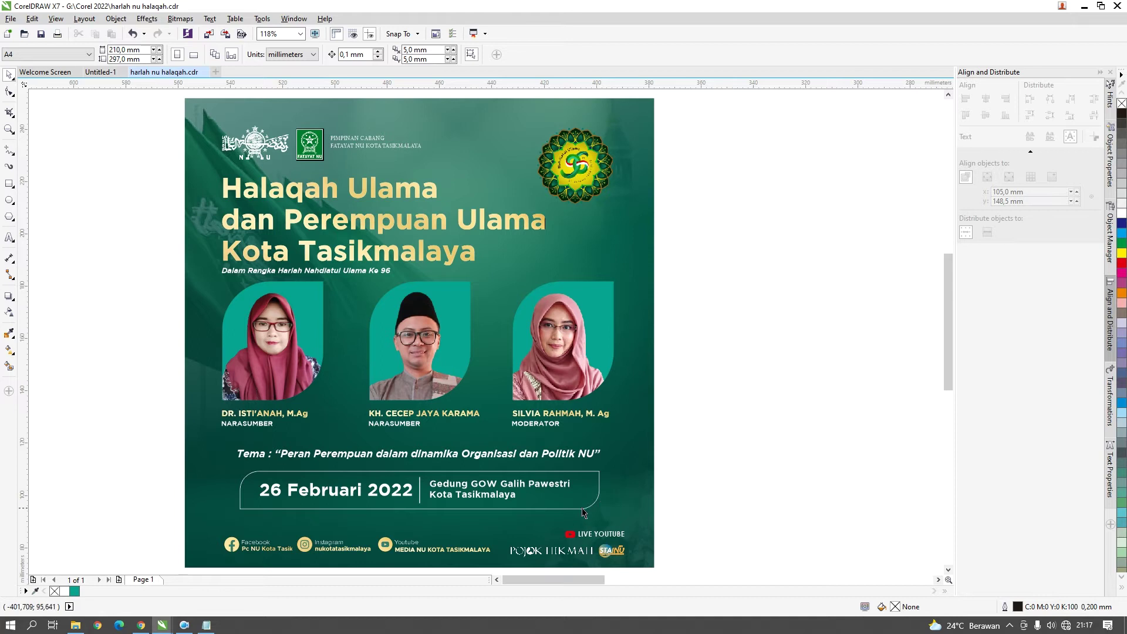
click(101, 71)
key(z)
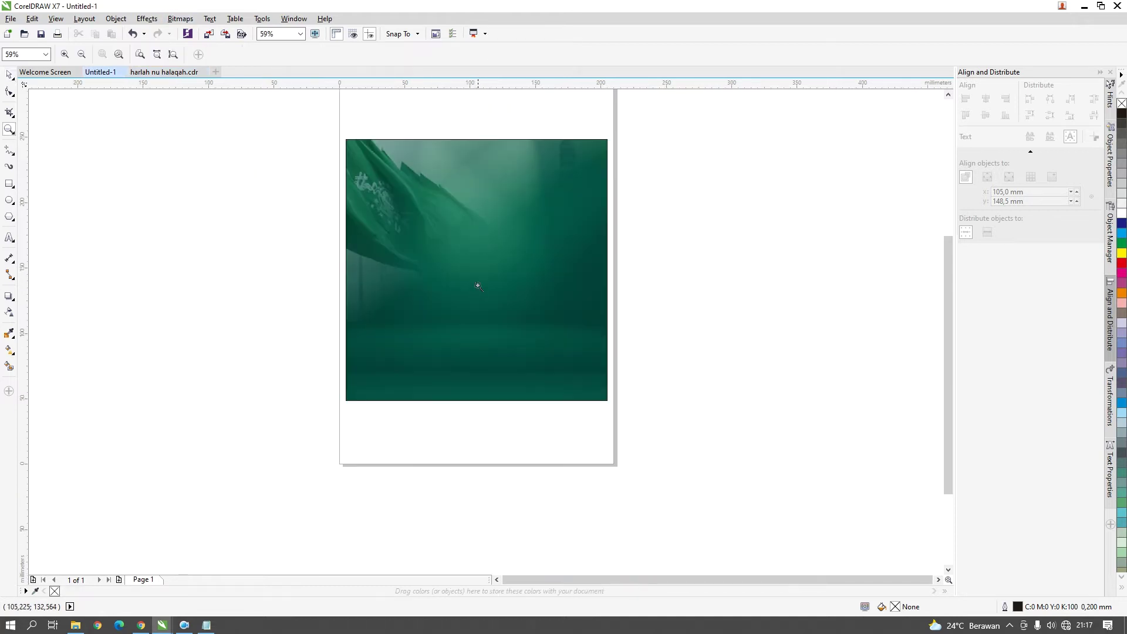
key(shift+F4)
key(space)
click(473, 272)
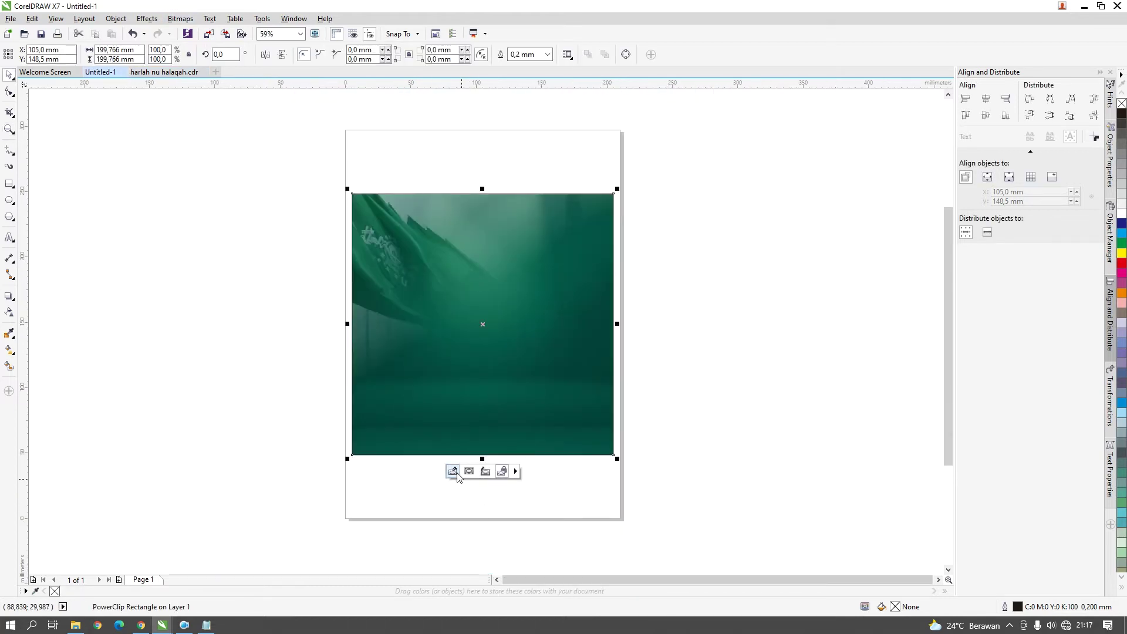
click(453, 472)
click(421, 339)
drag(427, 310, 494, 299)
click(629, 125)
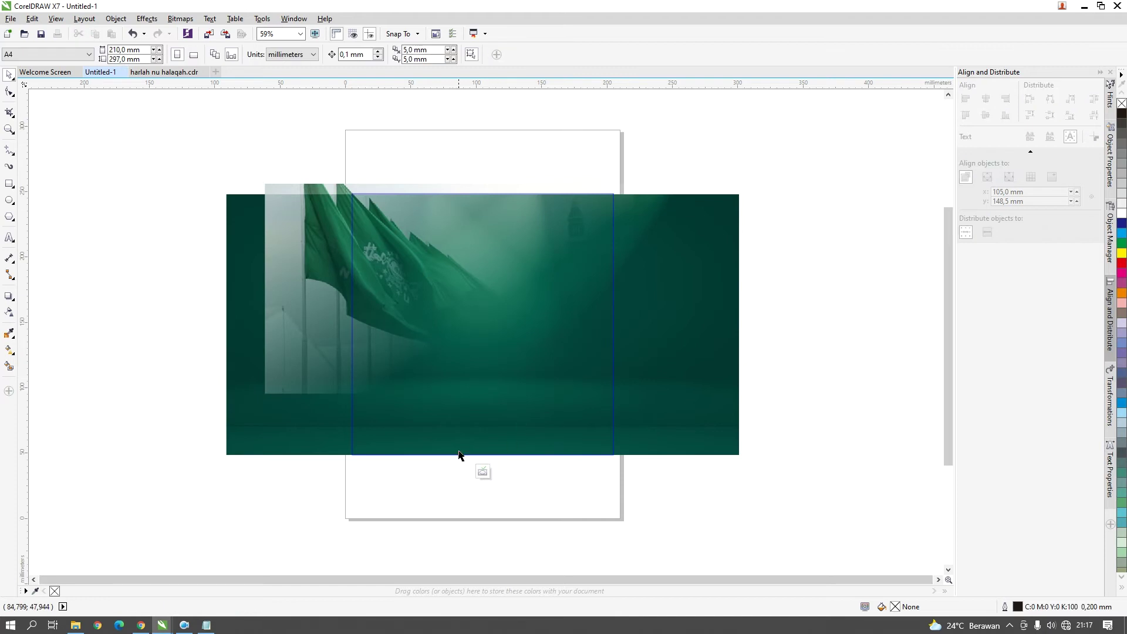
click(483, 472)
click(526, 488)
scroll(461, 368, up, 1)
scroll(468, 365, down, 1)
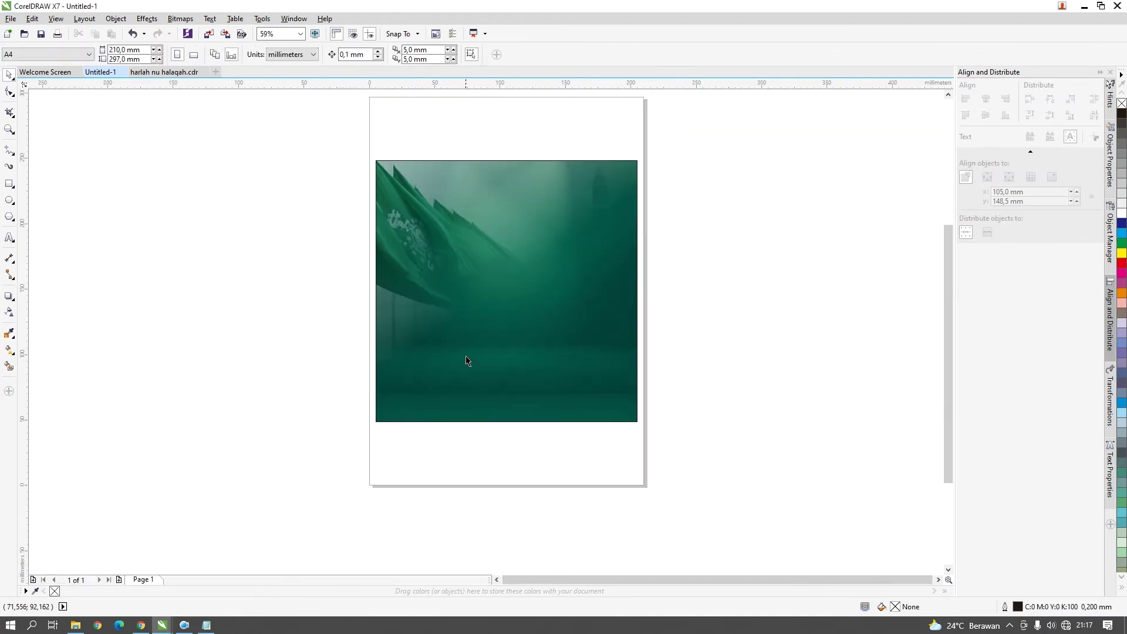
Enlarge the green background inside the square's PowerClip to about 466 × 237 mm and finish editing the contents.
click(476, 326)
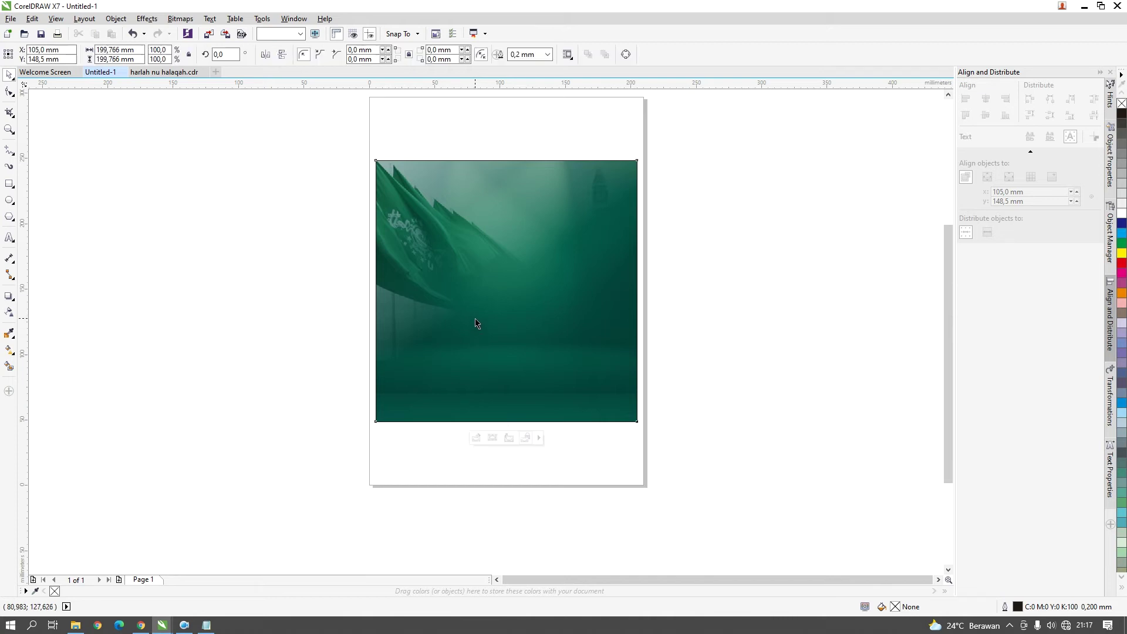
click(470, 441)
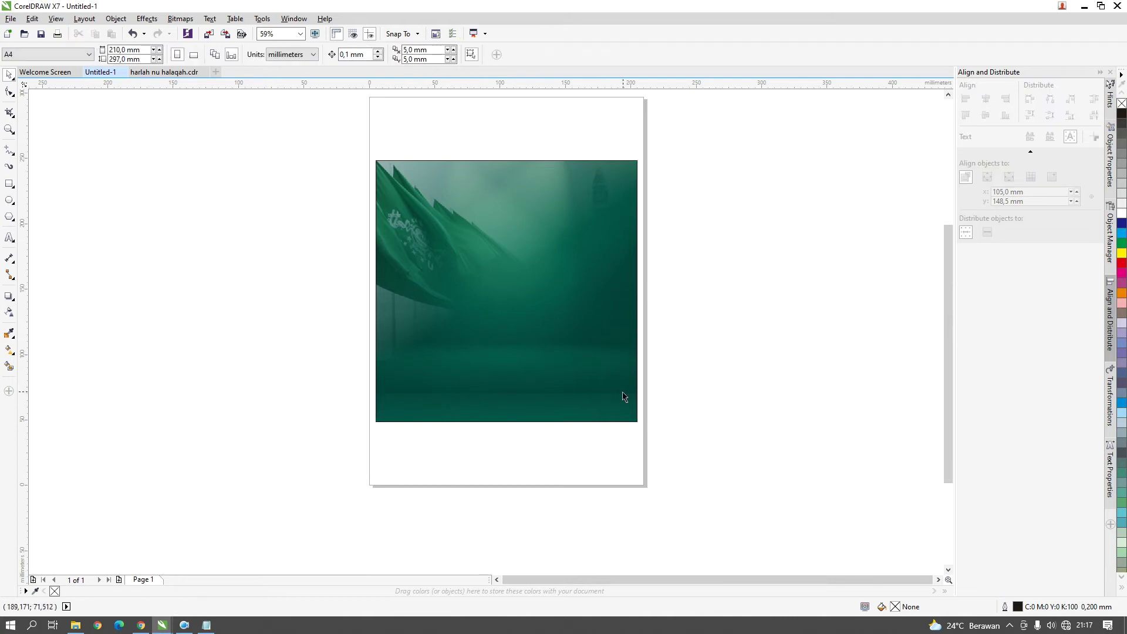
click(473, 397)
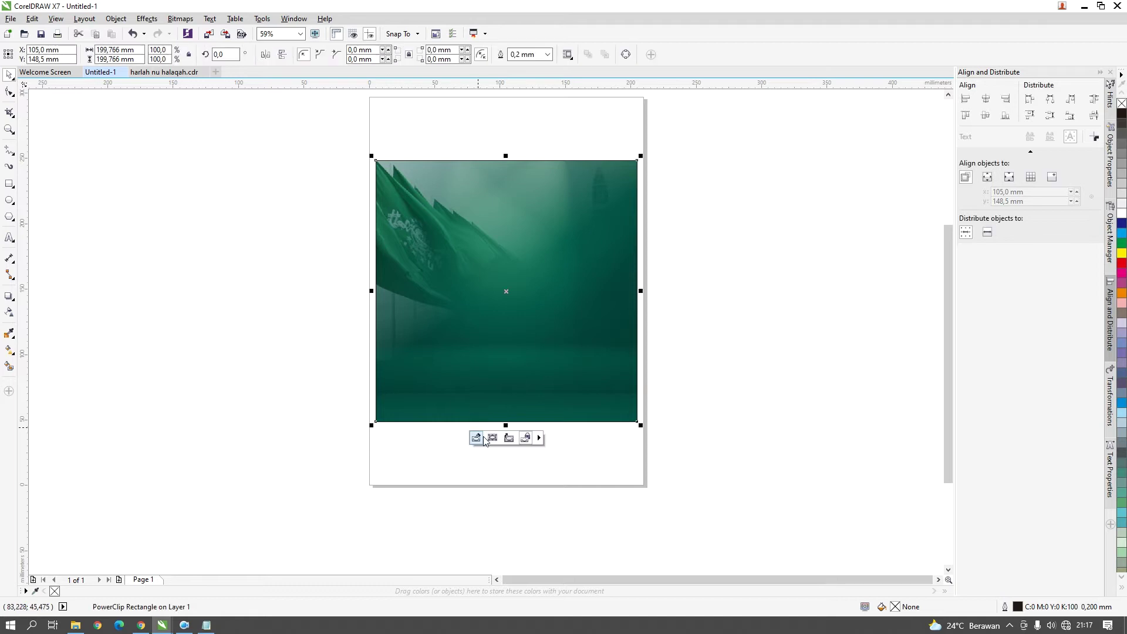
click(484, 435)
drag(766, 428, 888, 480)
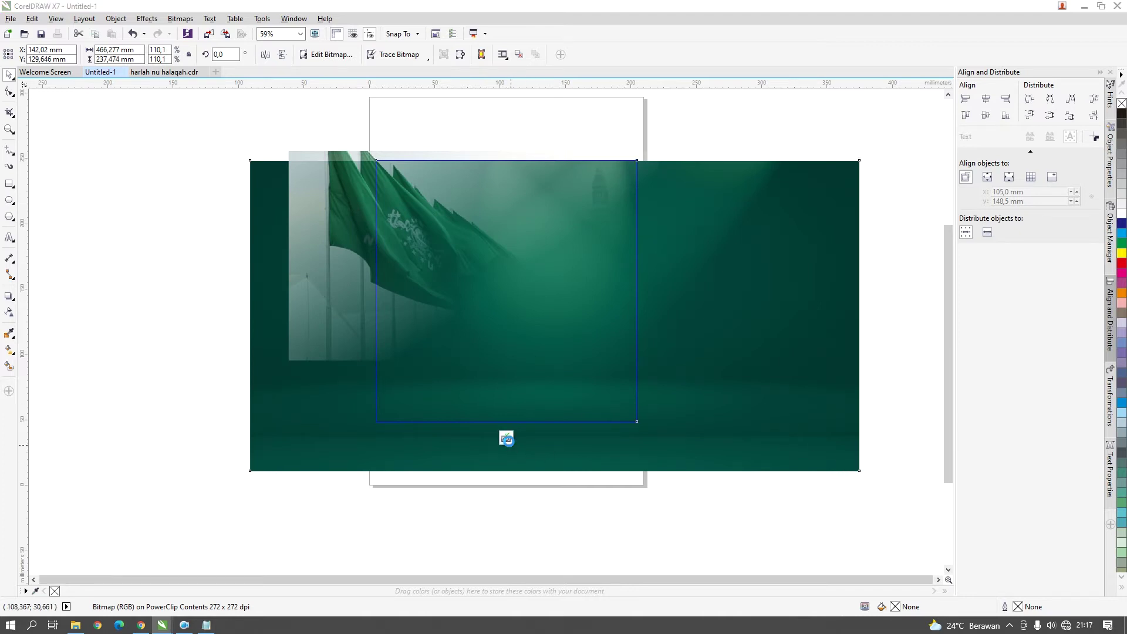
click(506, 439)
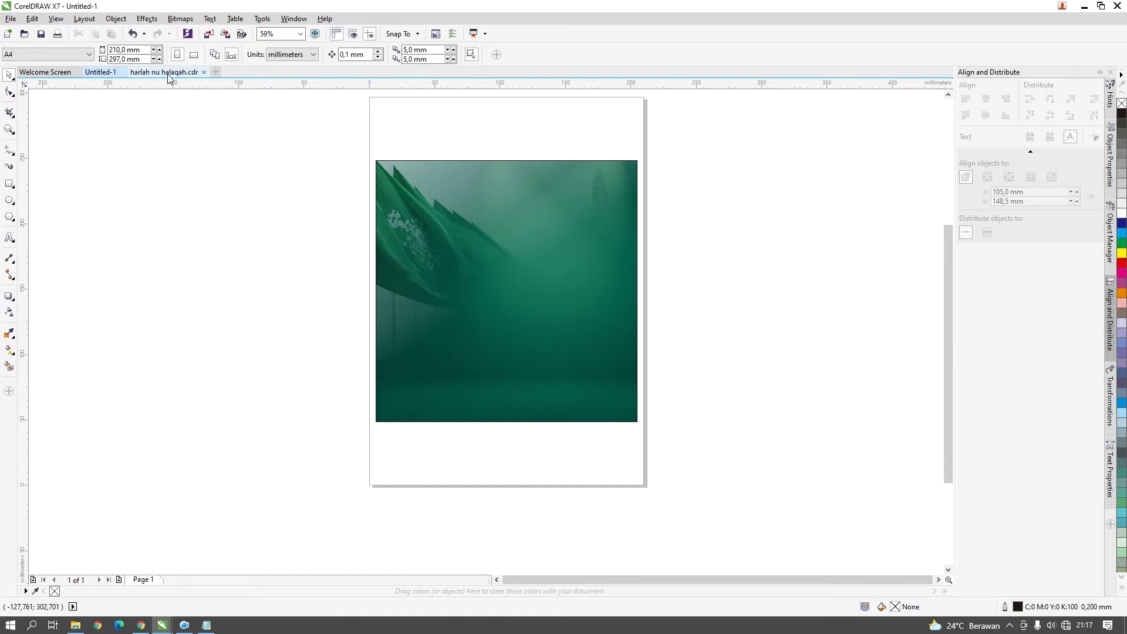
Import the Logo NU Putih, Logo Harlah NU and Logo Fatayat images from the poster folder onto the empty area beside the page.
click(77, 625)
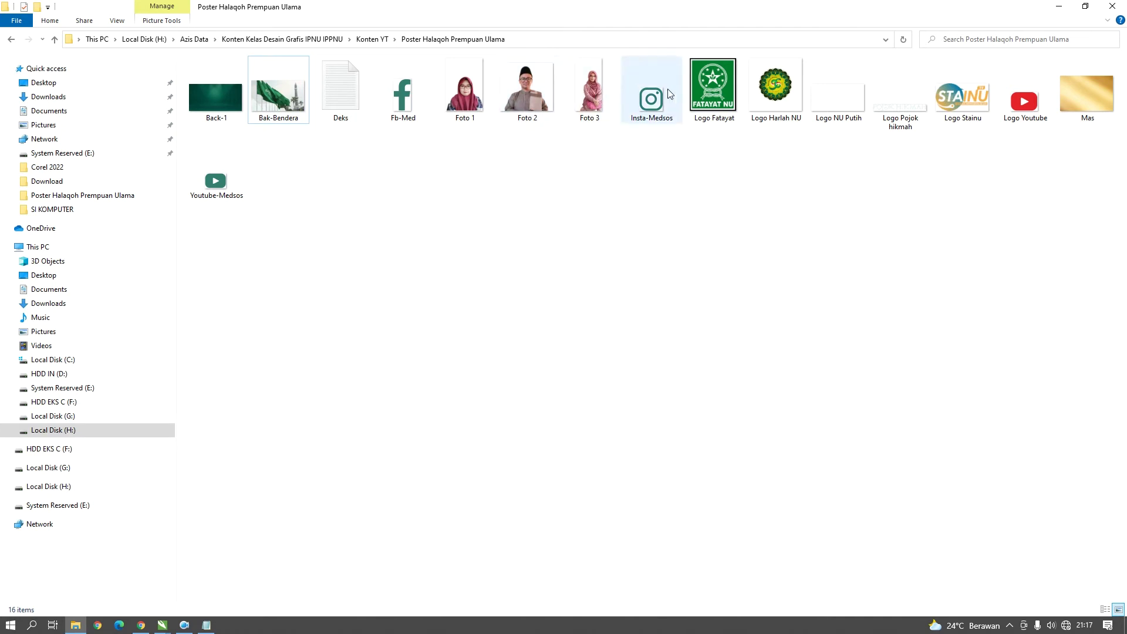
click(838, 94)
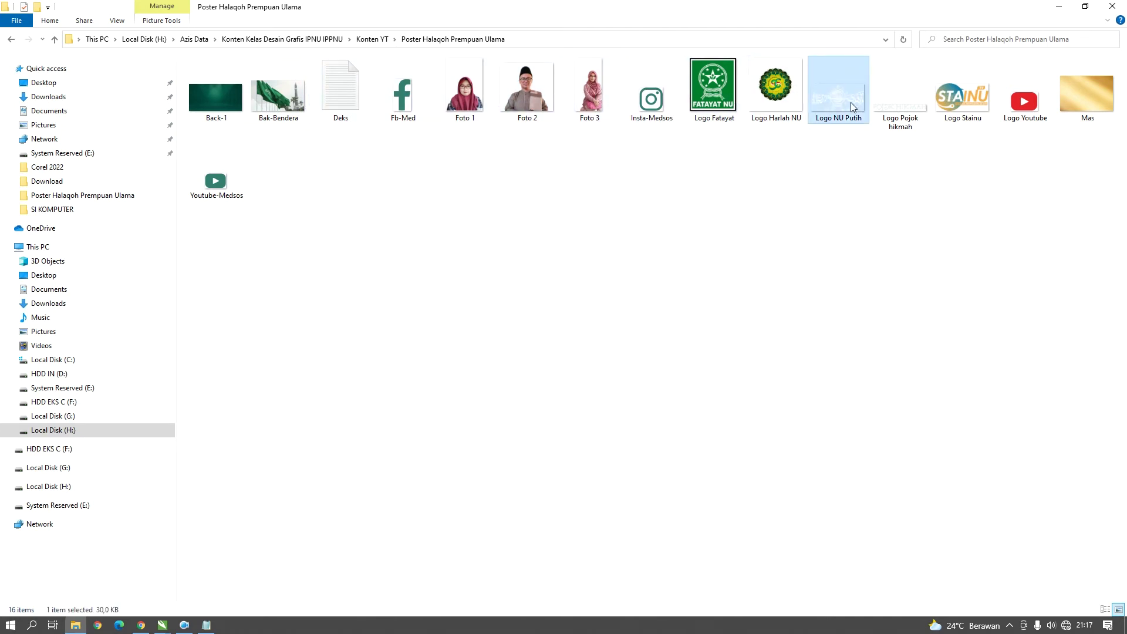
ctrl+click(774, 88)
drag(840, 84, 399, 437)
ctrl+click(713, 88)
drag(713, 88, 186, 610)
drag(169, 627, 311, 156)
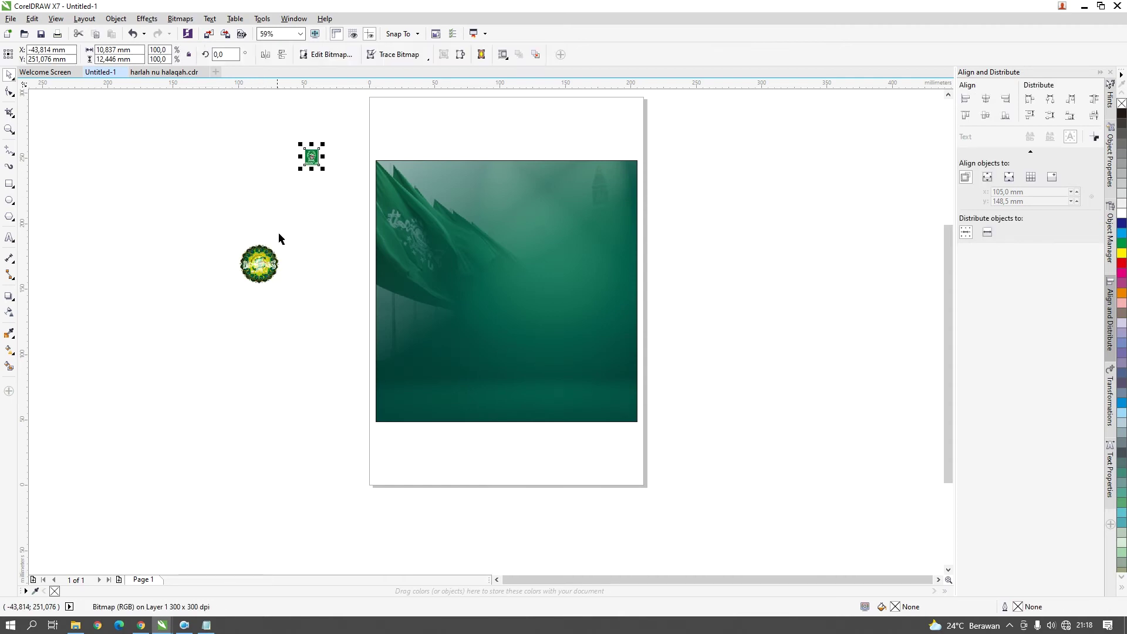
Place the Harlah NU logo in the square's upper-right corner and the white NU logo in its upper-left corner.
click(276, 268)
drag(276, 268, 613, 197)
scroll(436, 123, up, 2)
key(space)
drag(53, 276, 219, 419)
drag(205, 303, 425, 244)
Move the Fatayat logo above the square and enlarge the white NU logo to about 33 × 17 mm.
click(249, 197)
click(187, 189)
drag(188, 189, 500, 144)
click(421, 257)
drag(450, 221, 445, 225)
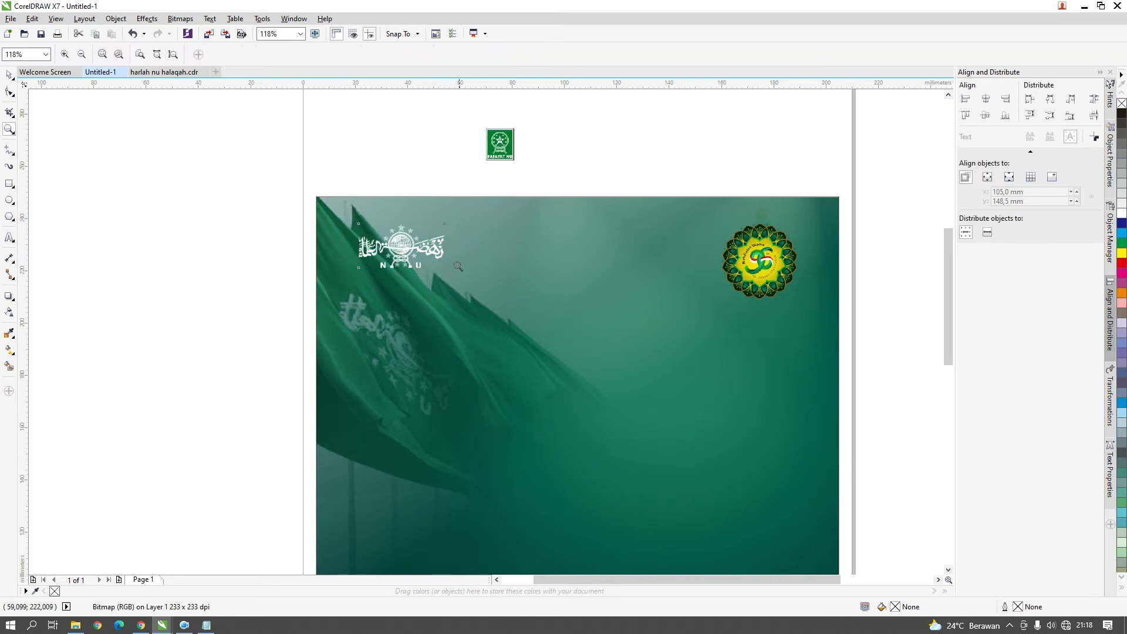
scroll(460, 268, up, 1)
drag(435, 305, 433, 305)
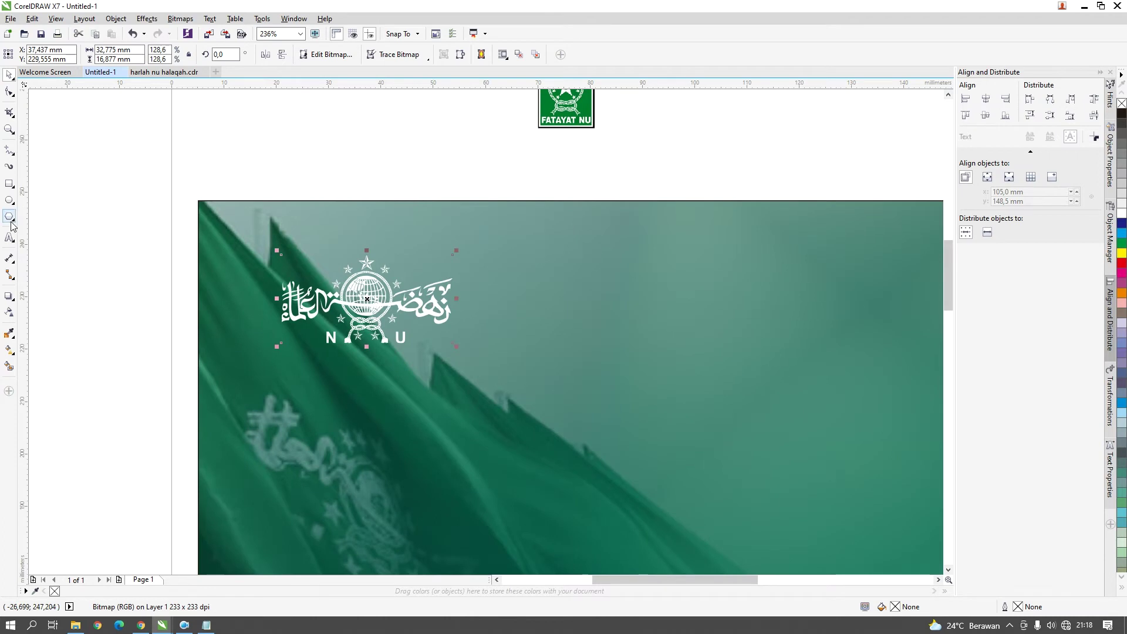
Place the Fatayat logo just right of the white NU logo, enlarge it to about 14 × 16 mm and level it with that logo.
click(9, 237)
click(524, 313)
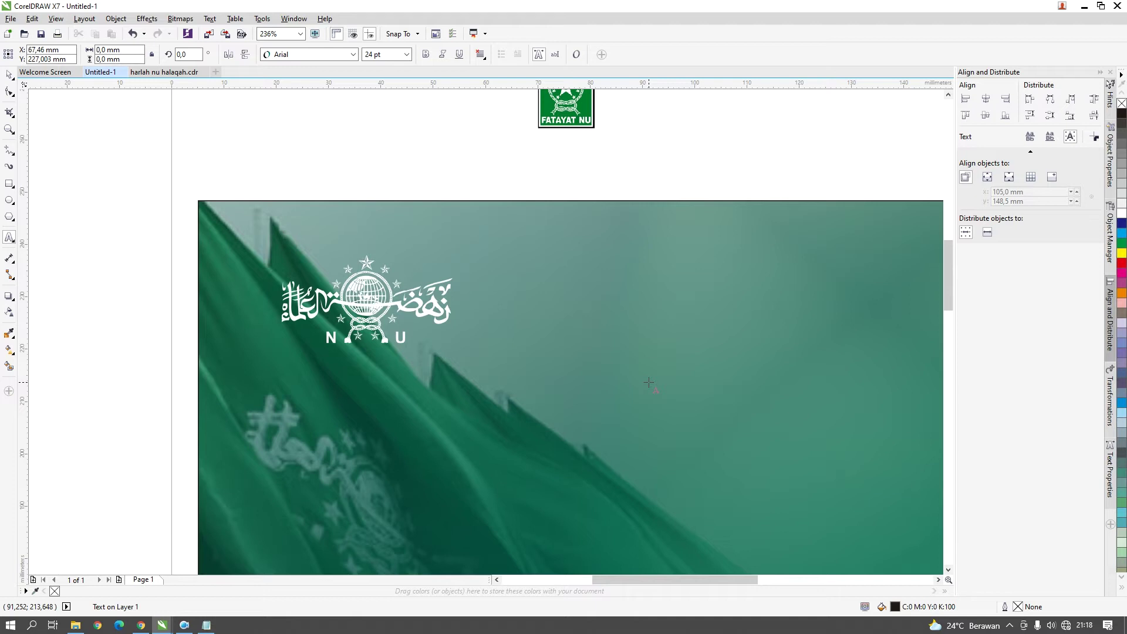
click(9, 74)
drag(565, 109, 514, 325)
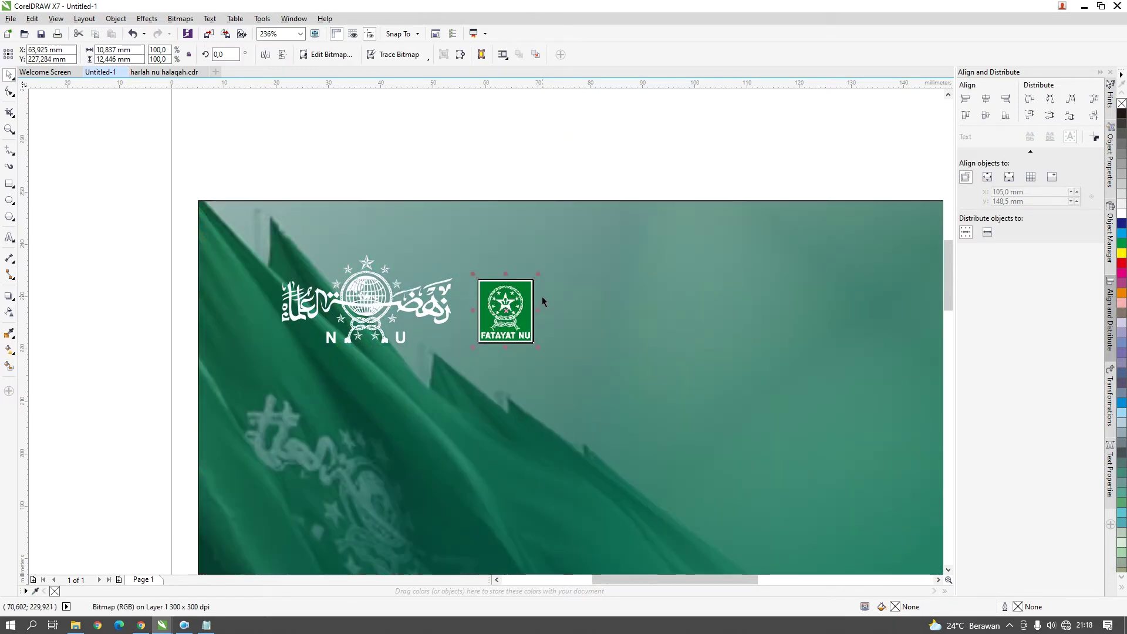
mouse_move(539, 276)
mouse_down()
mouse_move(555, 258)
mouse_move(541, 271)
mouse_up()
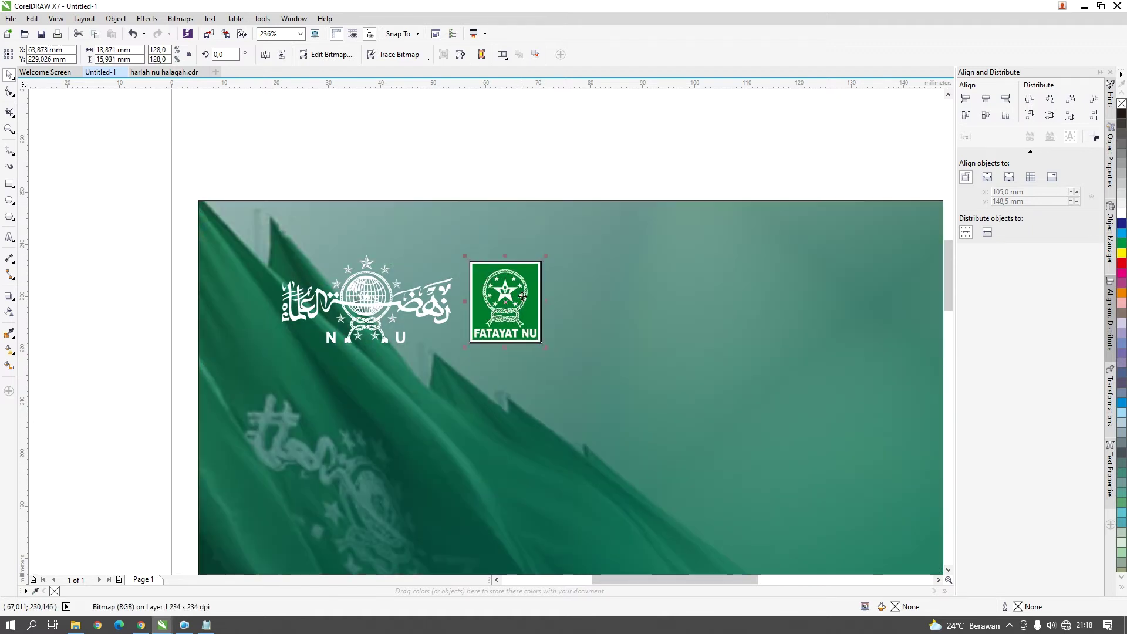
scroll(525, 309, up, 1)
scroll(579, 327, down, 1)
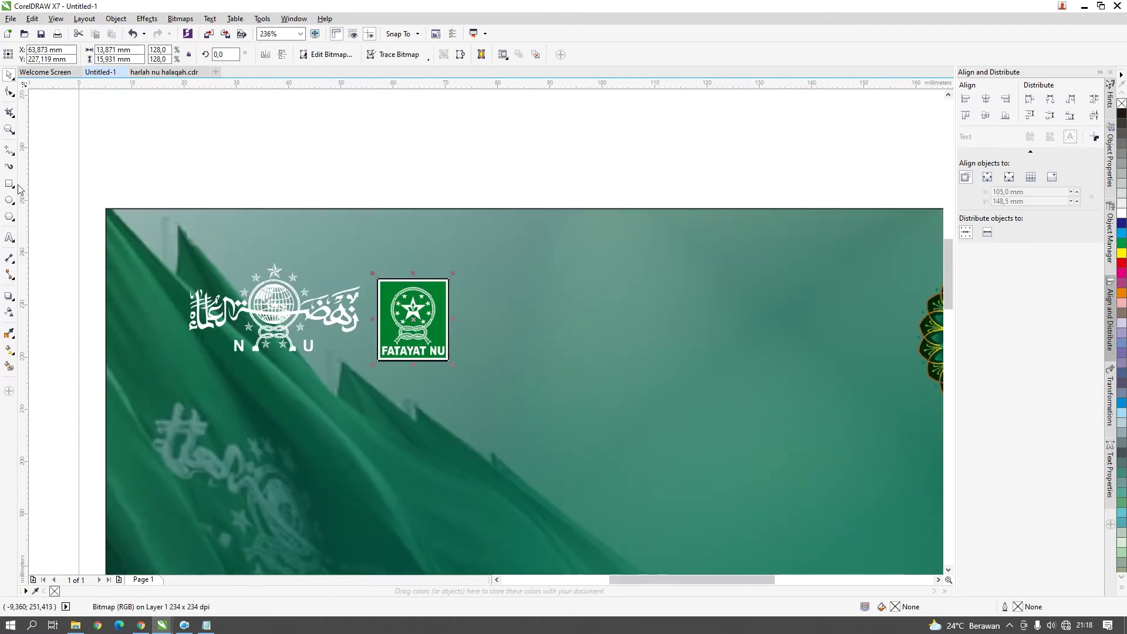
Add the two-line artistic text "PIMPINAN CABANG / FATAYAT KOTA TASIKMALAYA" to the right of the Fatayat logo.
click(9, 237)
click(479, 317)
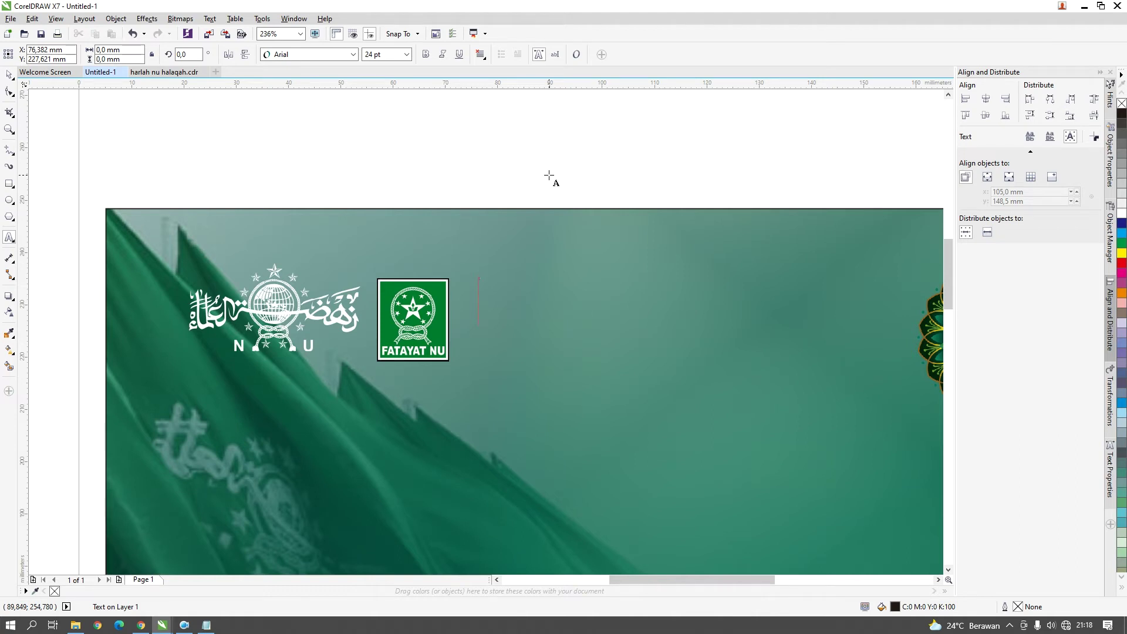
text(P)
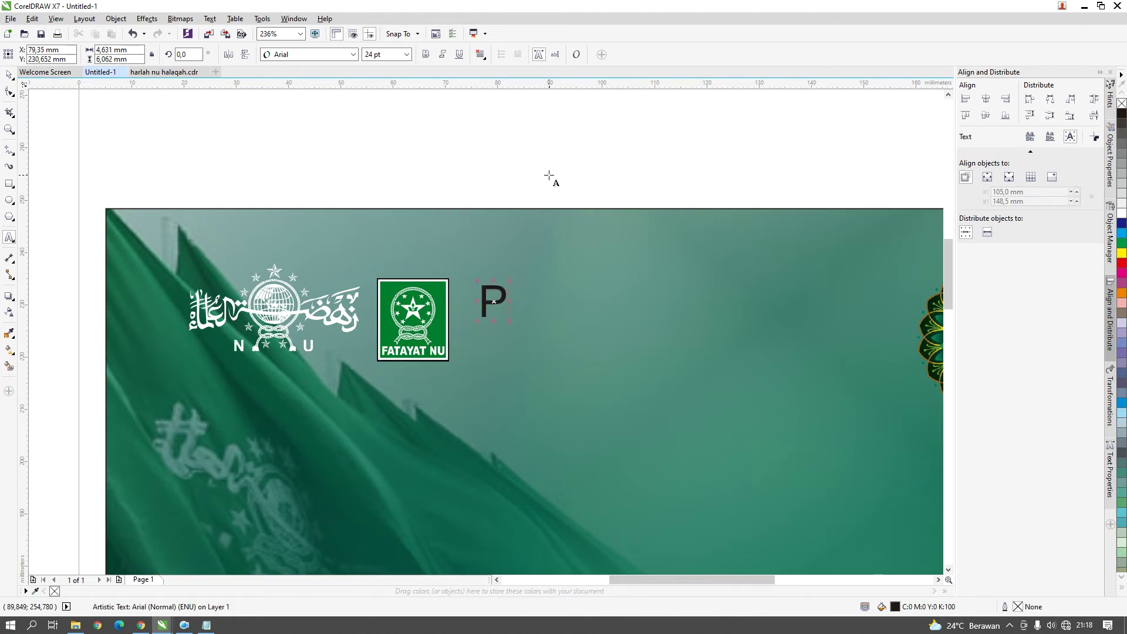
text(IMPIN)
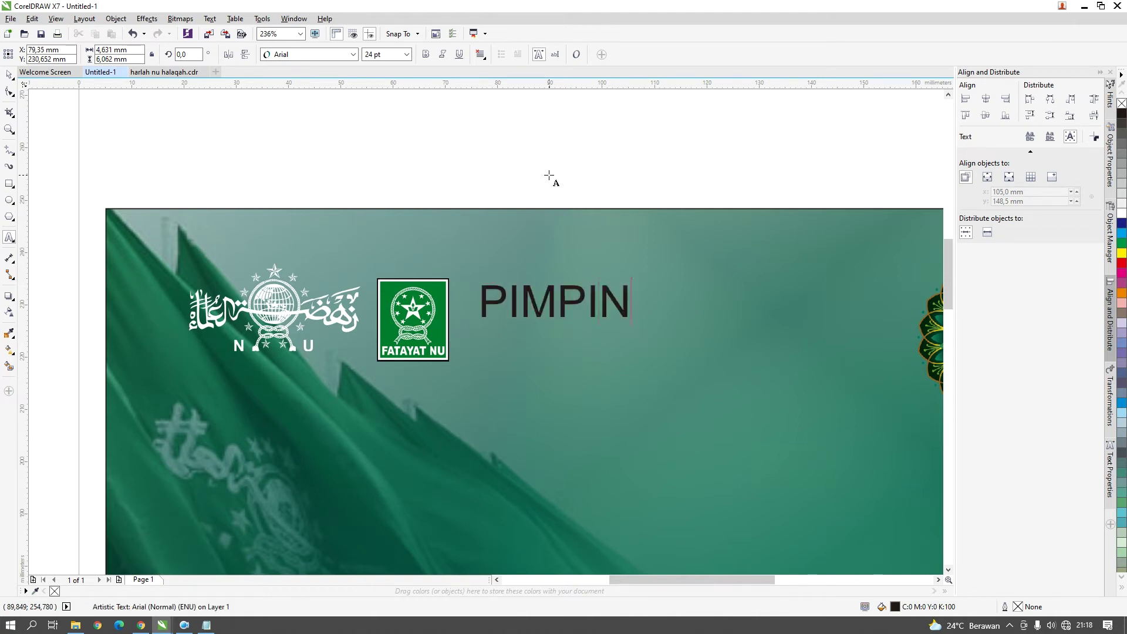
text(AN CABANG)
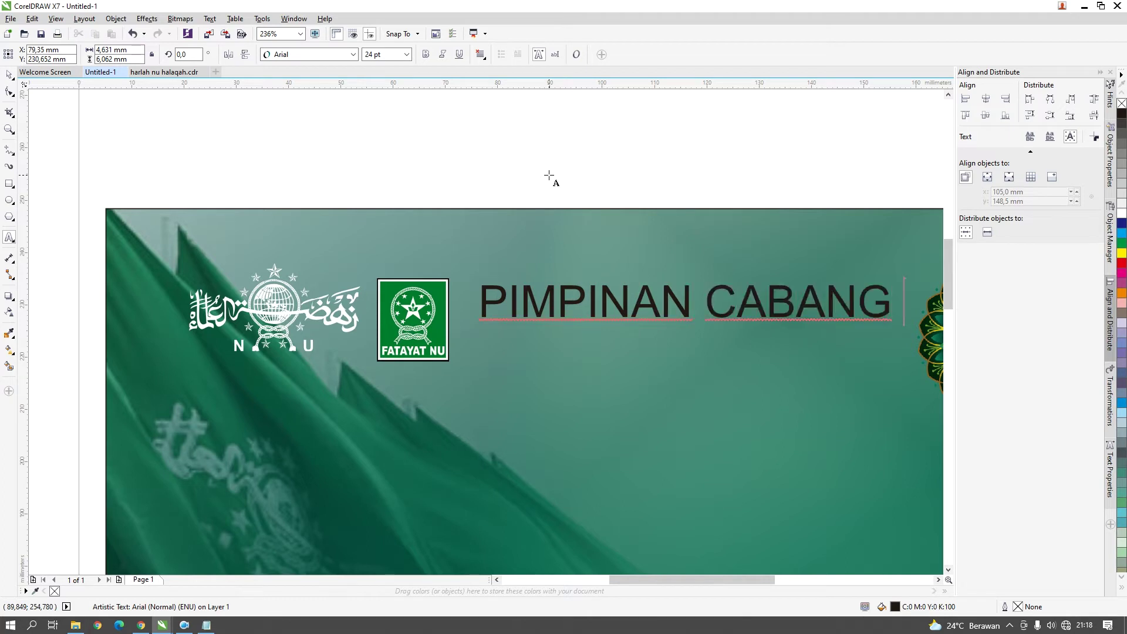
key(Return)
text(FATAY)
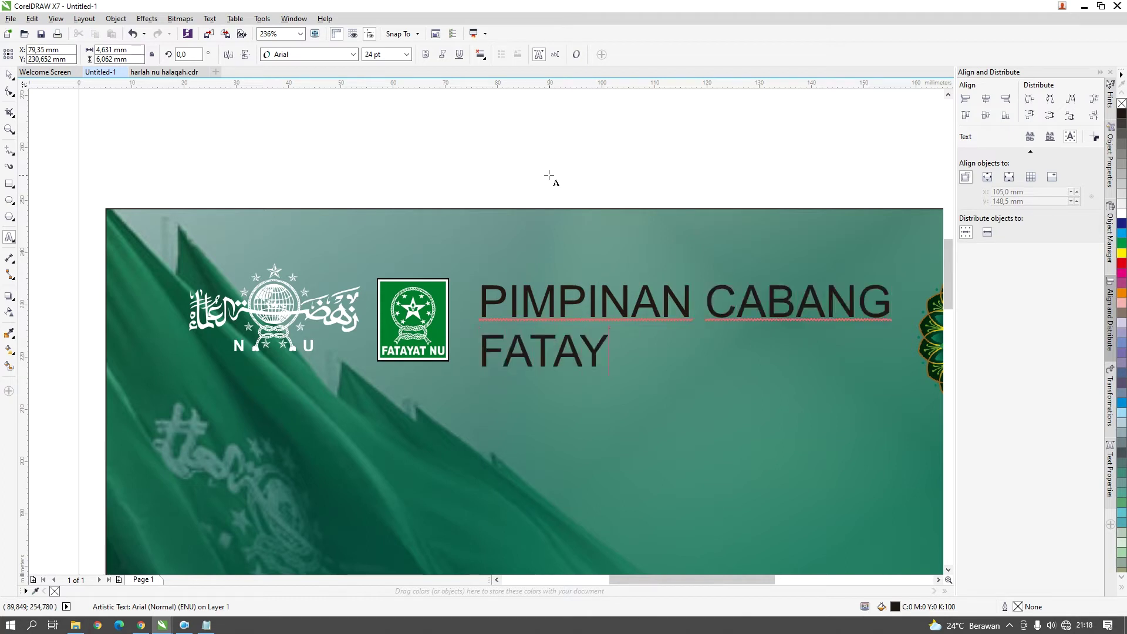
text(AT KOTA TAS)
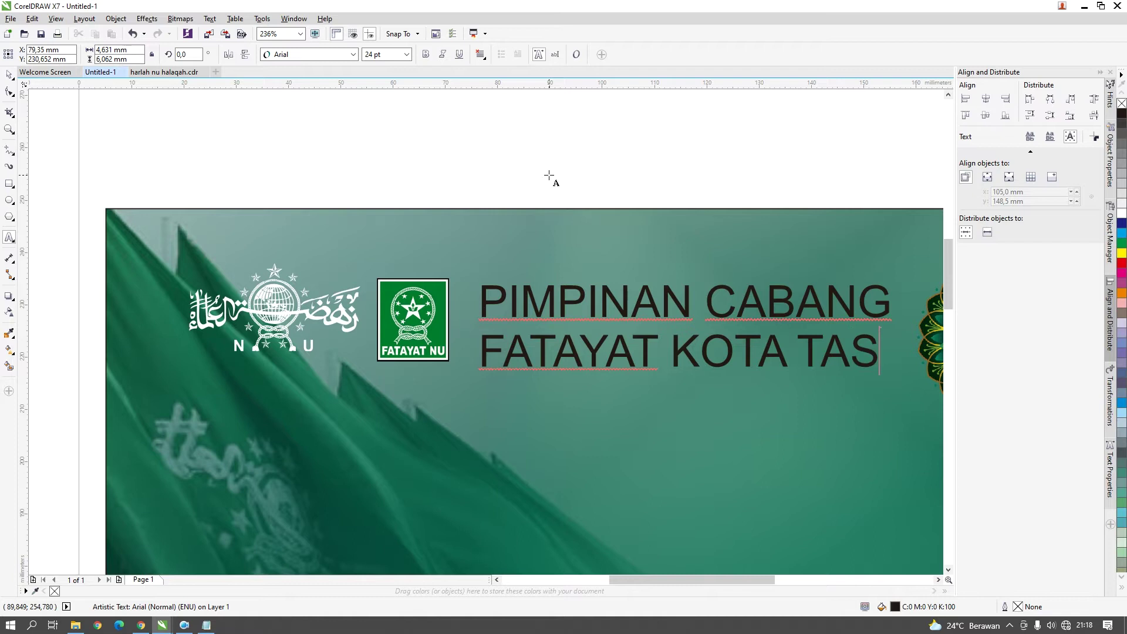
text(IKMALAYA)
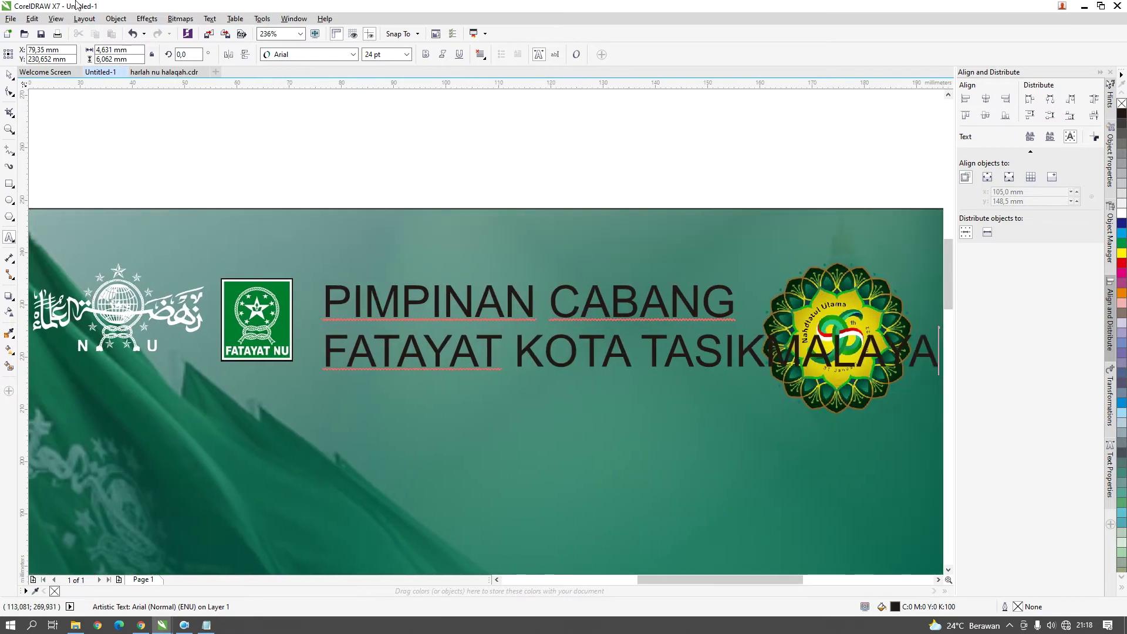
Shrink the two-line organisation text proportionally to fit between the Fatayat and Harlah NU logos, then clear the selection.
click(7, 76)
key(F3)
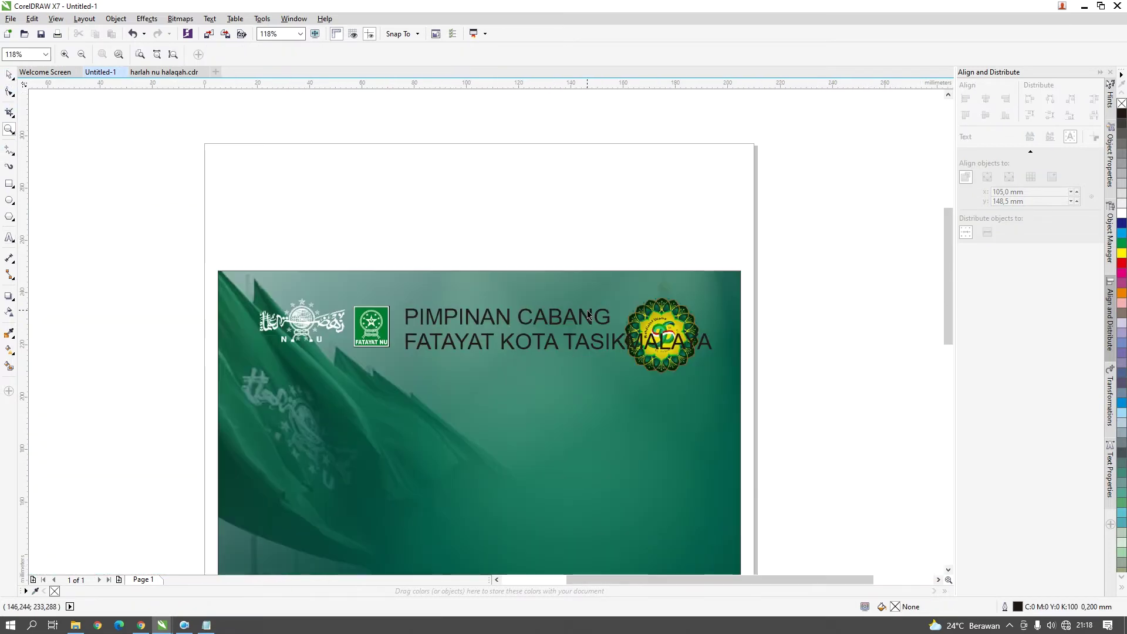
drag(716, 305, 559, 327)
drag(211, 259, 586, 405)
key(Escape)
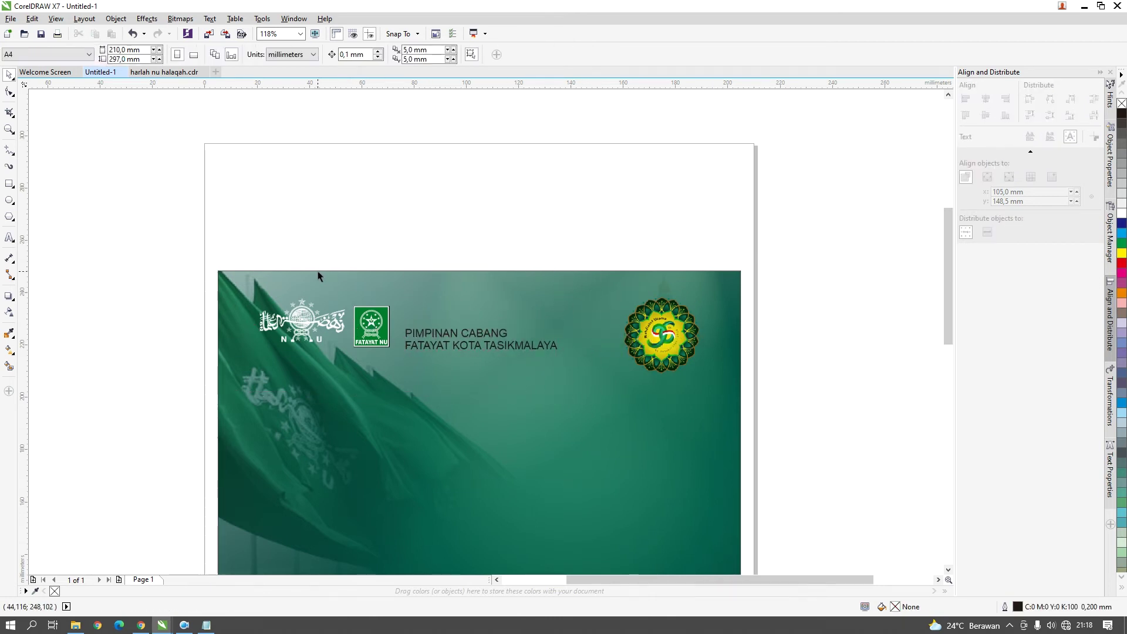
Move the two-line organisation text slightly up and closer to the Fatayat logo.
click(429, 331)
drag(437, 327, 429, 317)
click(277, 54)
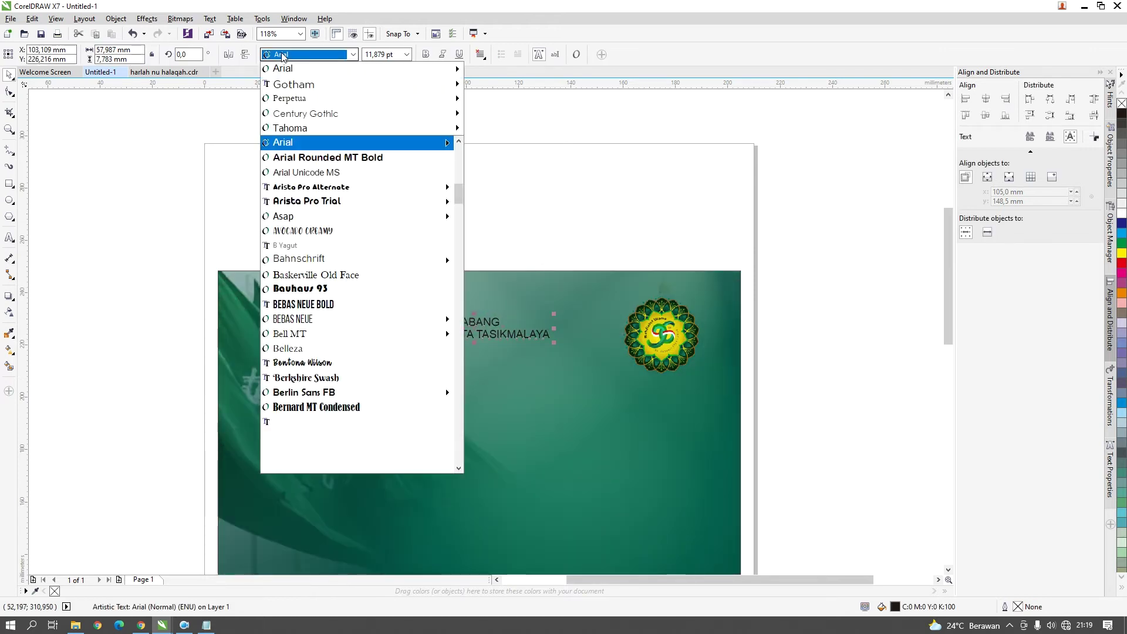
mouse_move(286, 83)
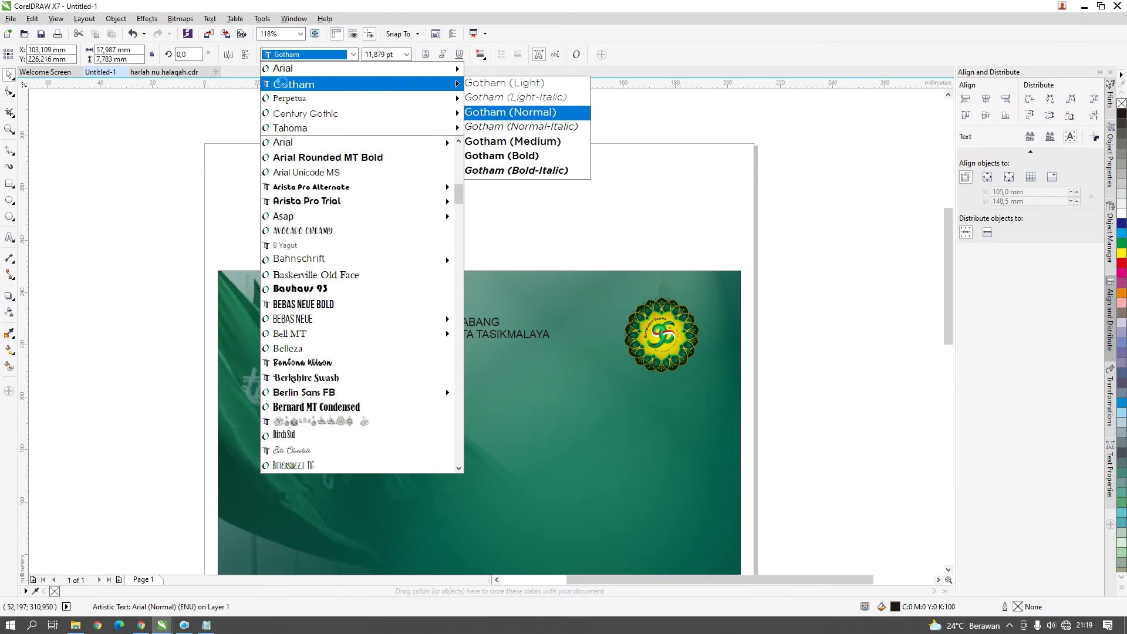
click(291, 98)
drag(225, 111, 502, 241)
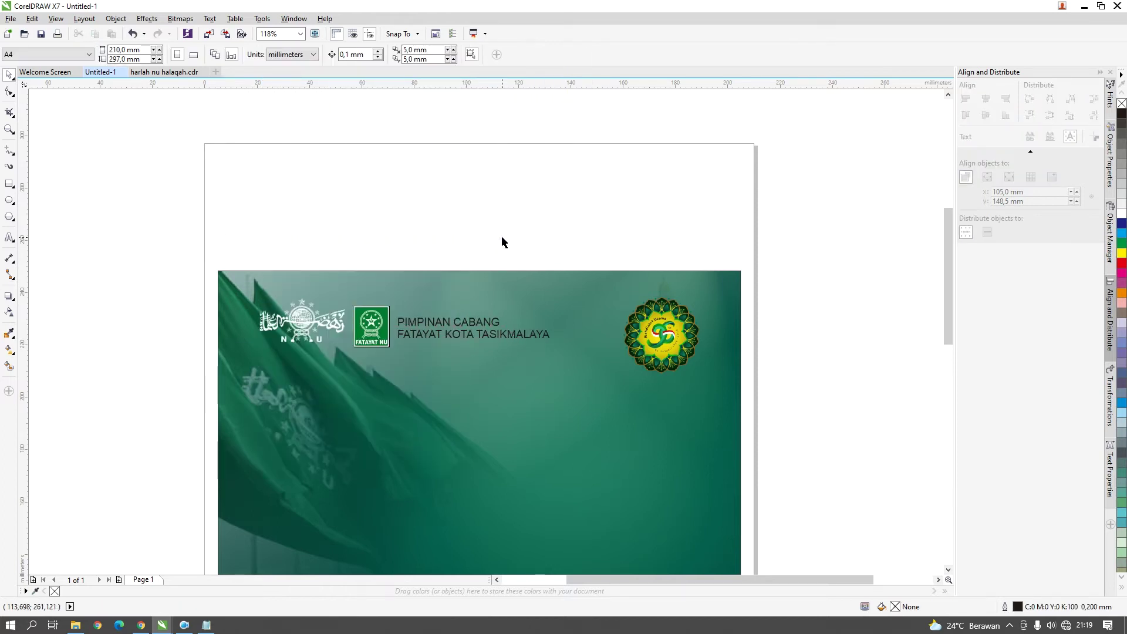
Set the organisation text's font to Gotham.
click(505, 341)
click(351, 54)
mouse_move(339, 87)
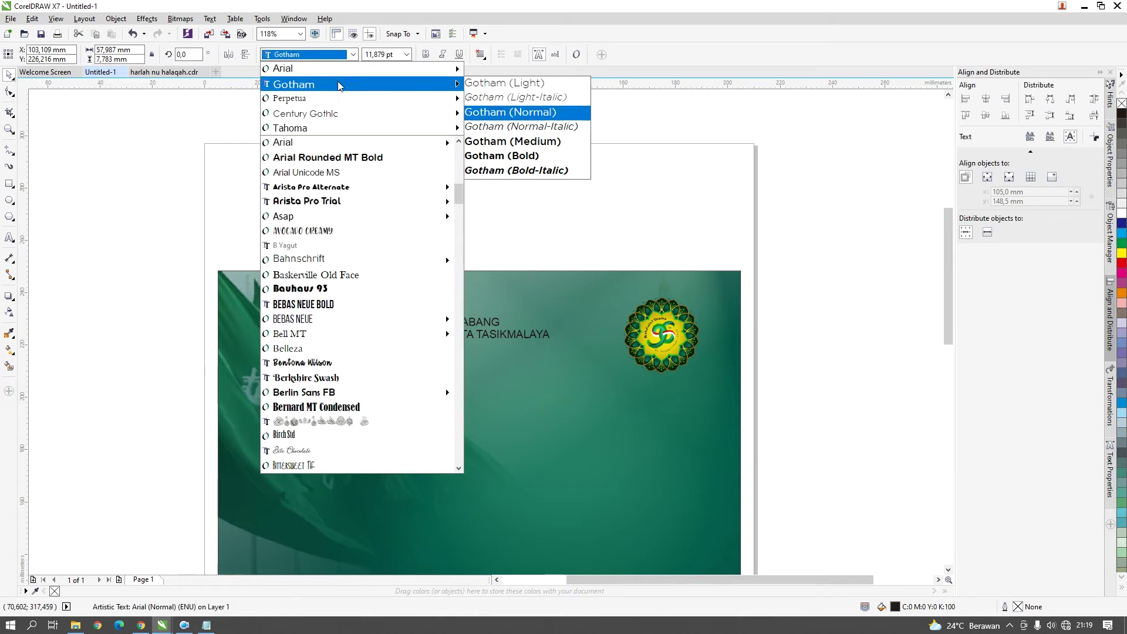
click(333, 86)
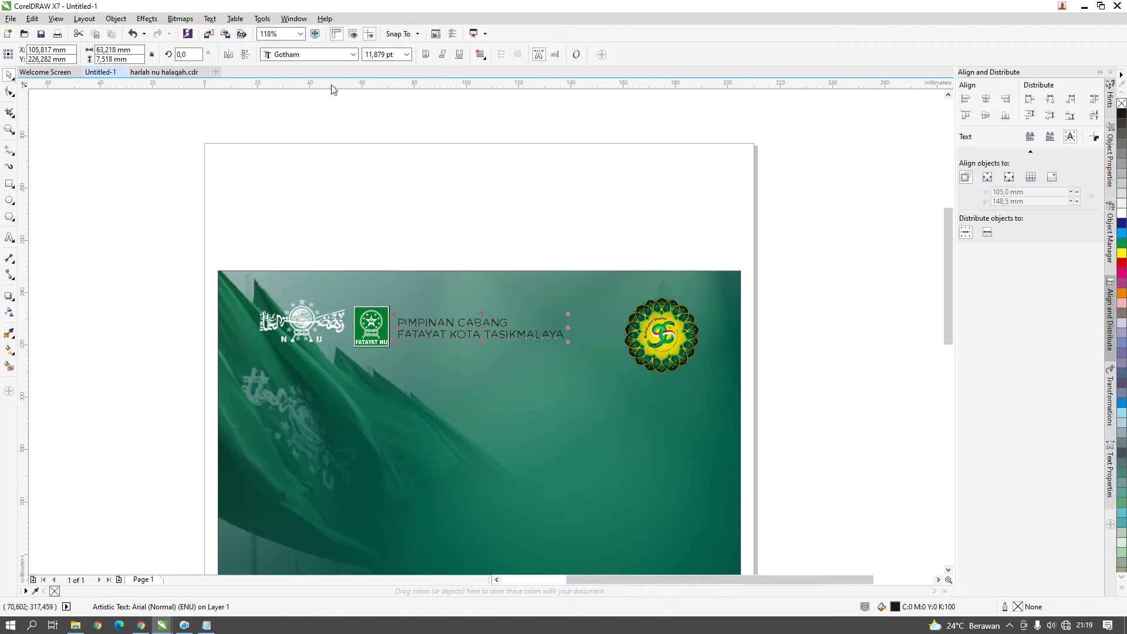
Check which font the organisation text uses in harlah nu halaqah.cdr, then return to the new document.
click(164, 73)
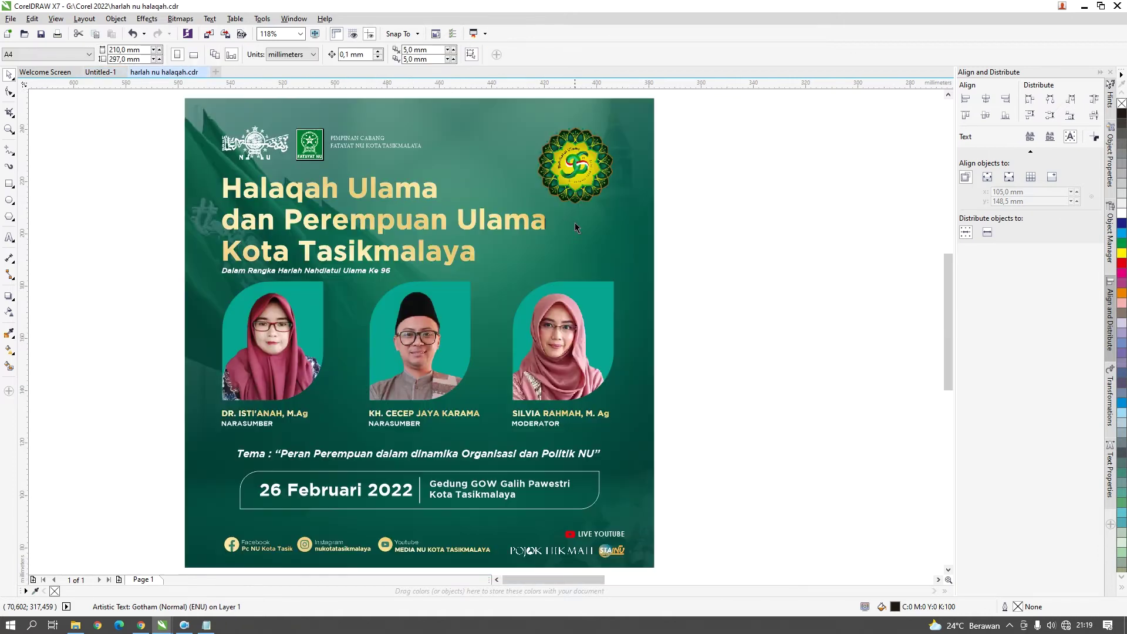
click(347, 142)
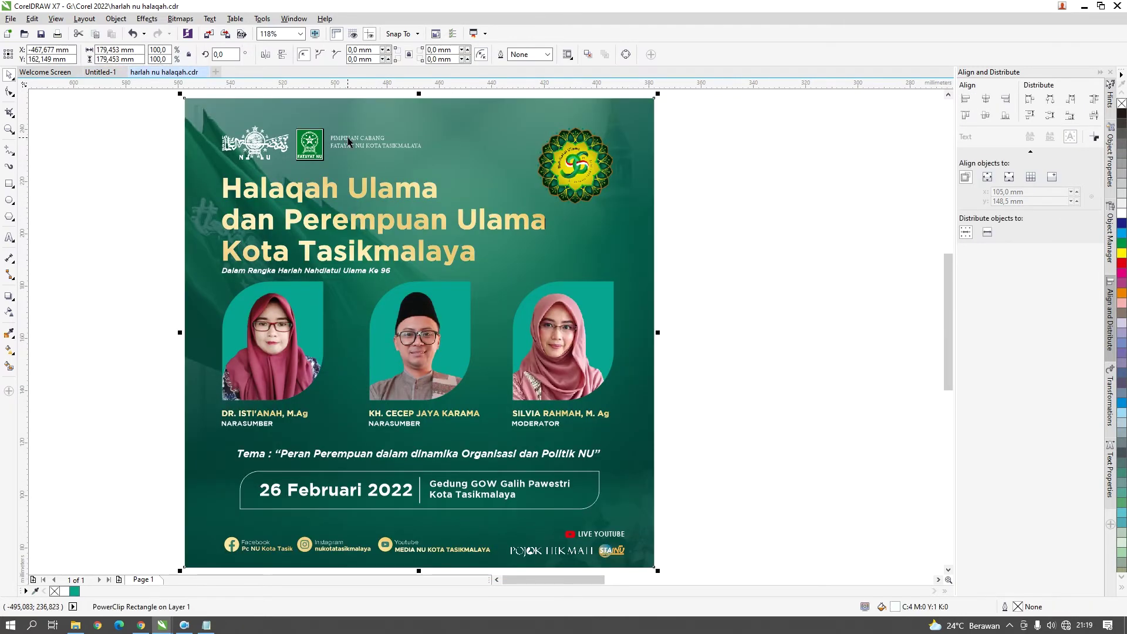
ctrl+click(348, 139)
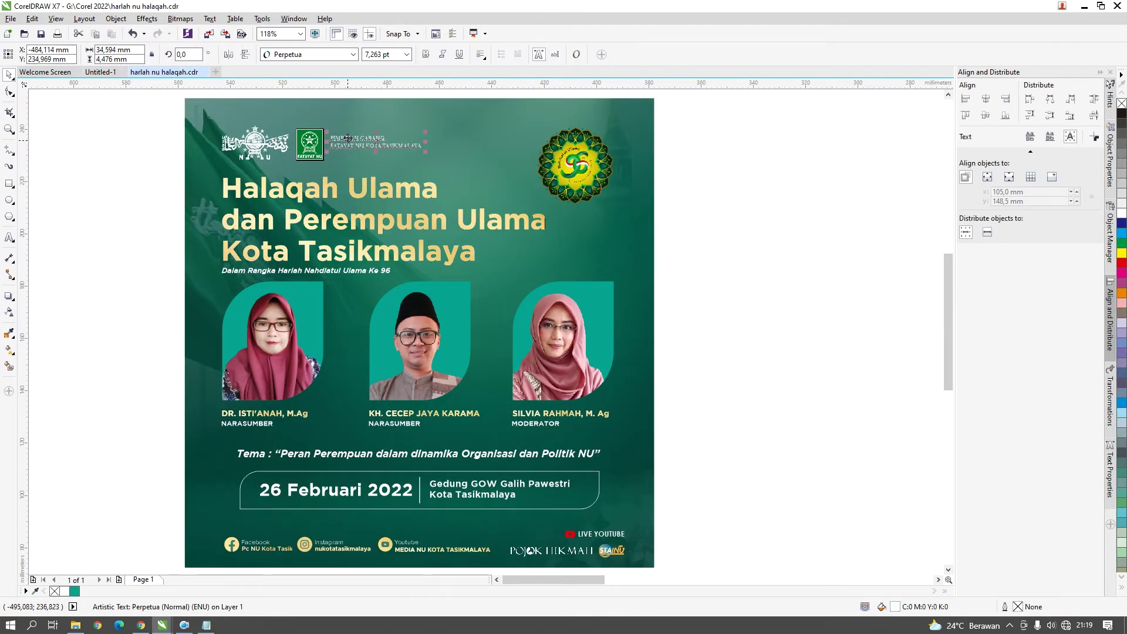
click(101, 72)
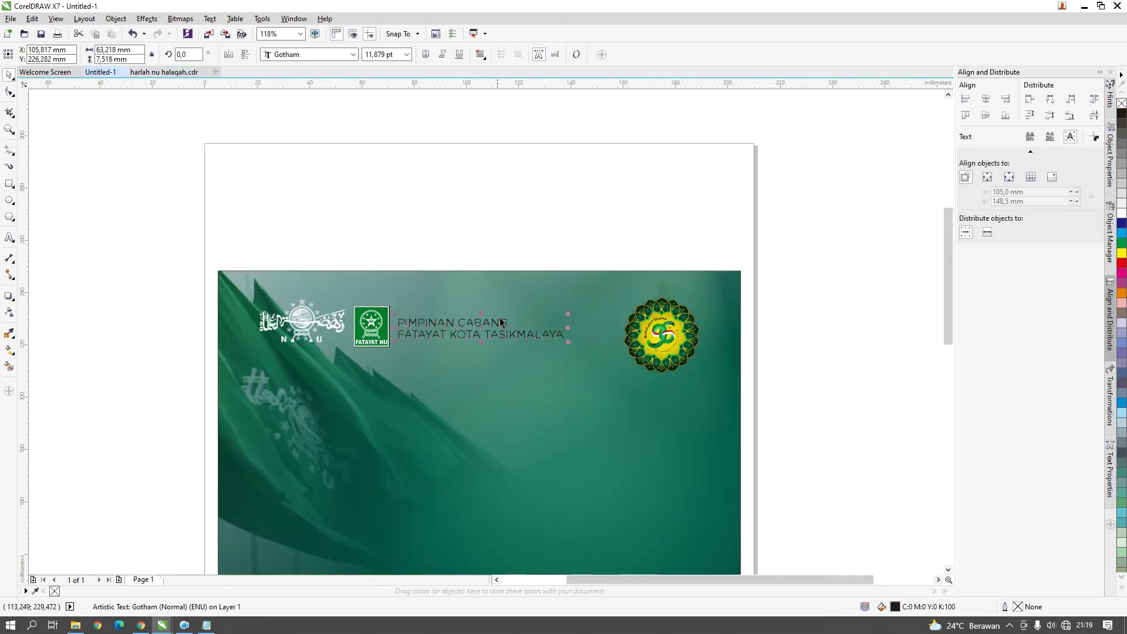
Set the organisation text in Perpetua and fill it white.
click(339, 55)
click(290, 83)
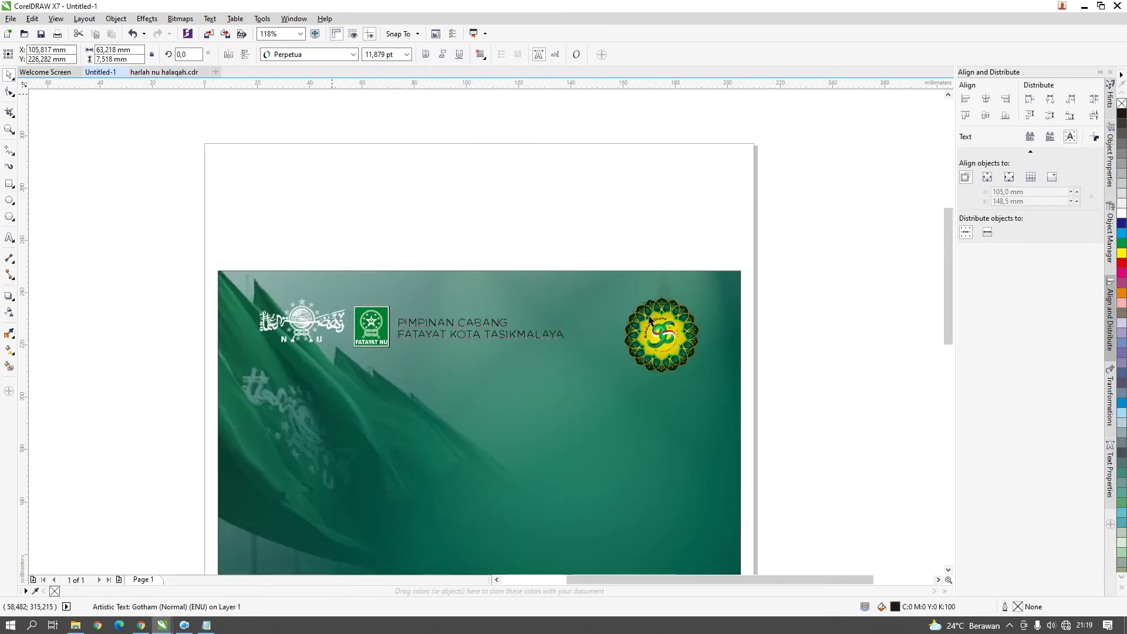
click(1122, 214)
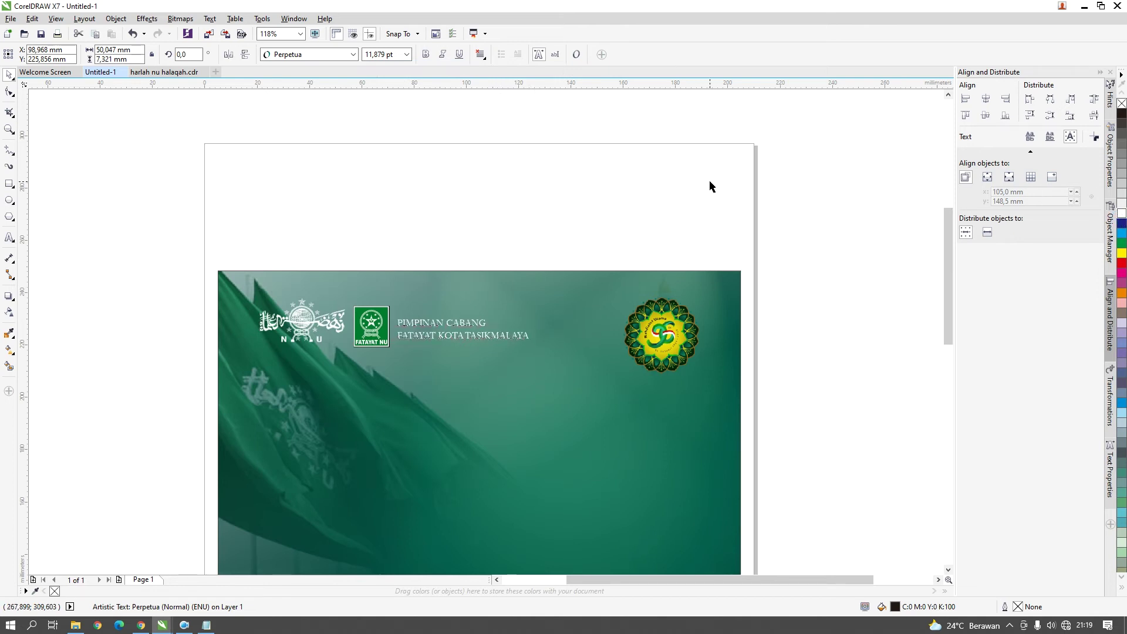
click(710, 184)
Shrink the organisation text proportionally to about 43 × 6 mm beside the Fatayat logo.
key(z)
click(448, 340)
key(space)
click(512, 244)
drag(711, 237, 666, 245)
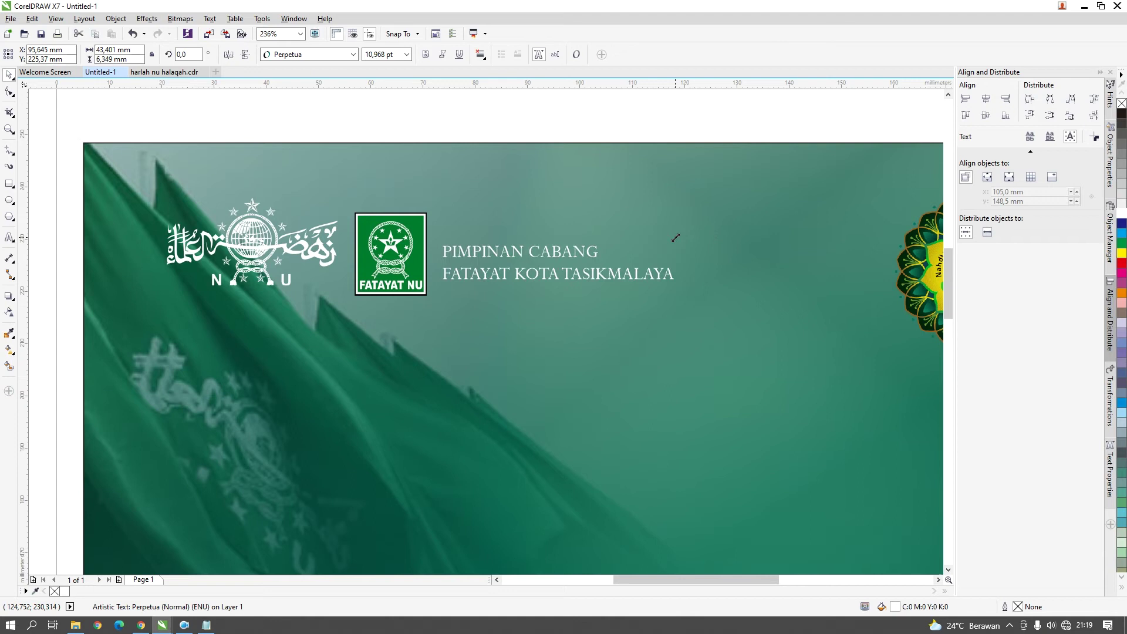
drag(571, 259, 472, 267)
key(F3)
Move the NU logo, Fatayat logo and organisation text together to the right and scale them down slightly.
drag(244, 194, 578, 329)
drag(327, 264, 346, 269)
click(746, 305)
drag(746, 305, 758, 299)
key(z)
key(F3)
click(487, 381)
key(space)
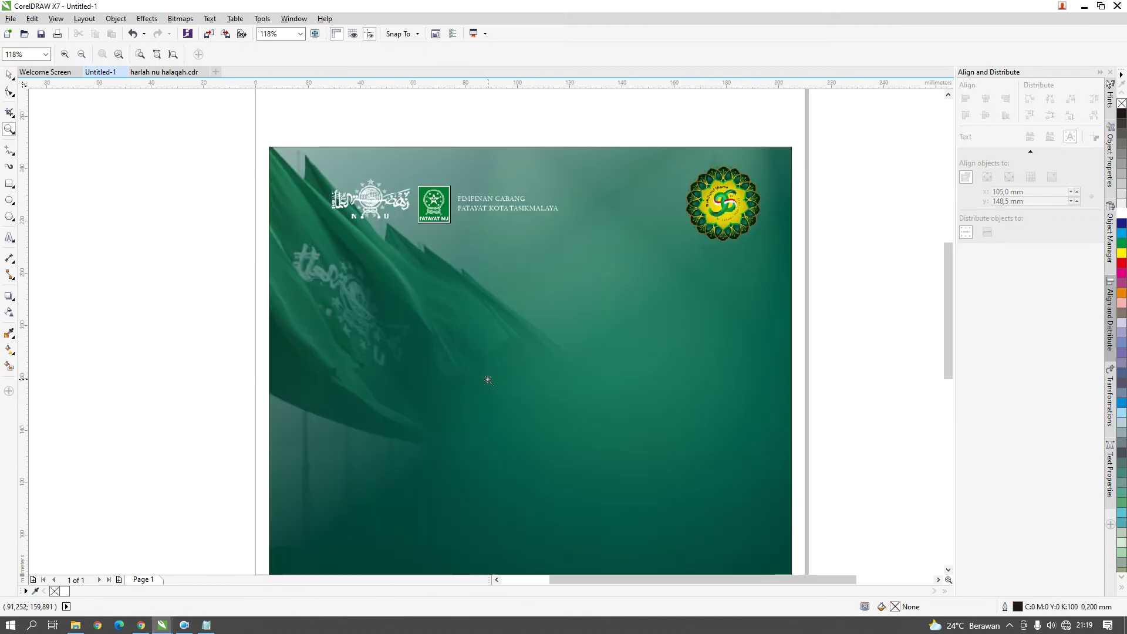
Open the Deks text file in Notepad, copy the title "Halaqah Ulama / dan Perempuan Ulama / Kota Tasikmalaya" and return to the Untitled-1 drawing in CorelDRAW.
key(alt+Tab)
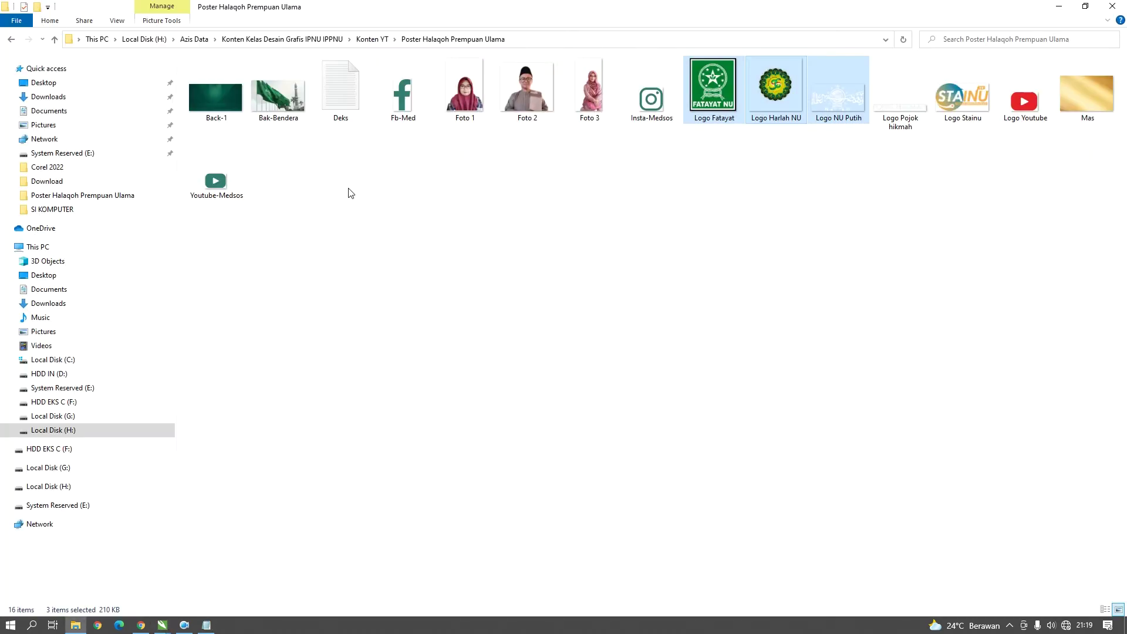
double_click(352, 88)
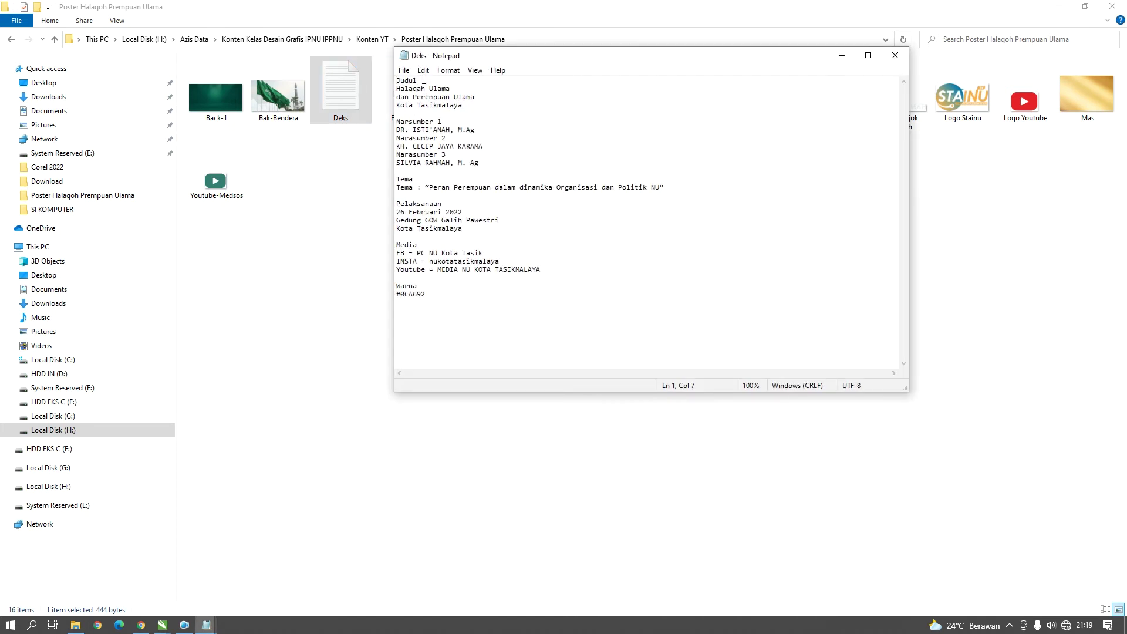
drag(472, 106, 401, 89)
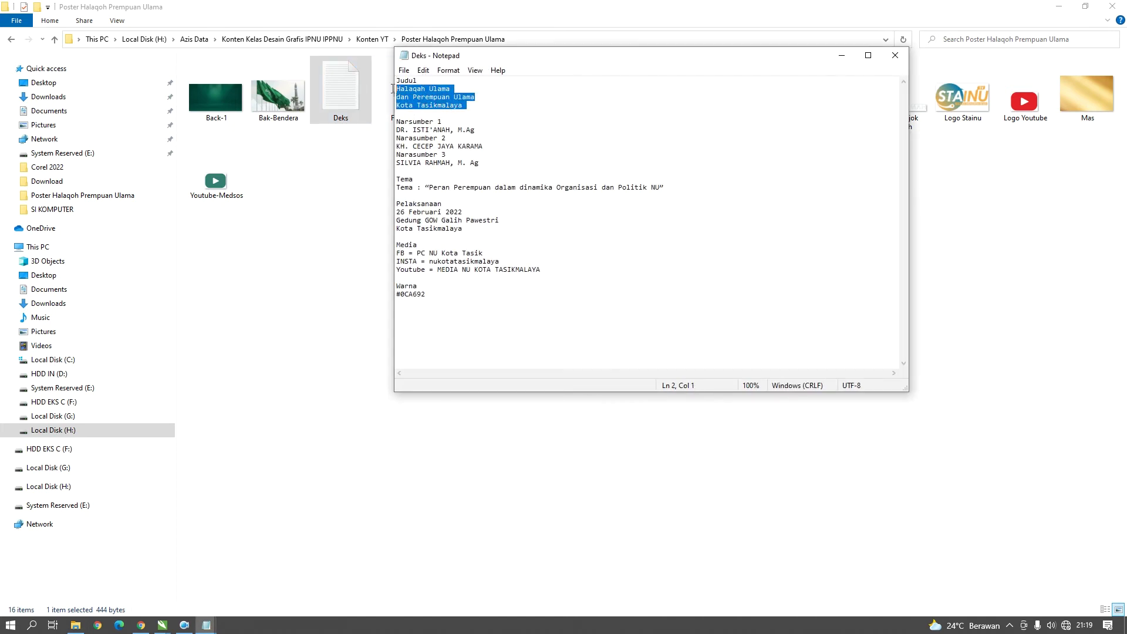
mouse_move(162, 624)
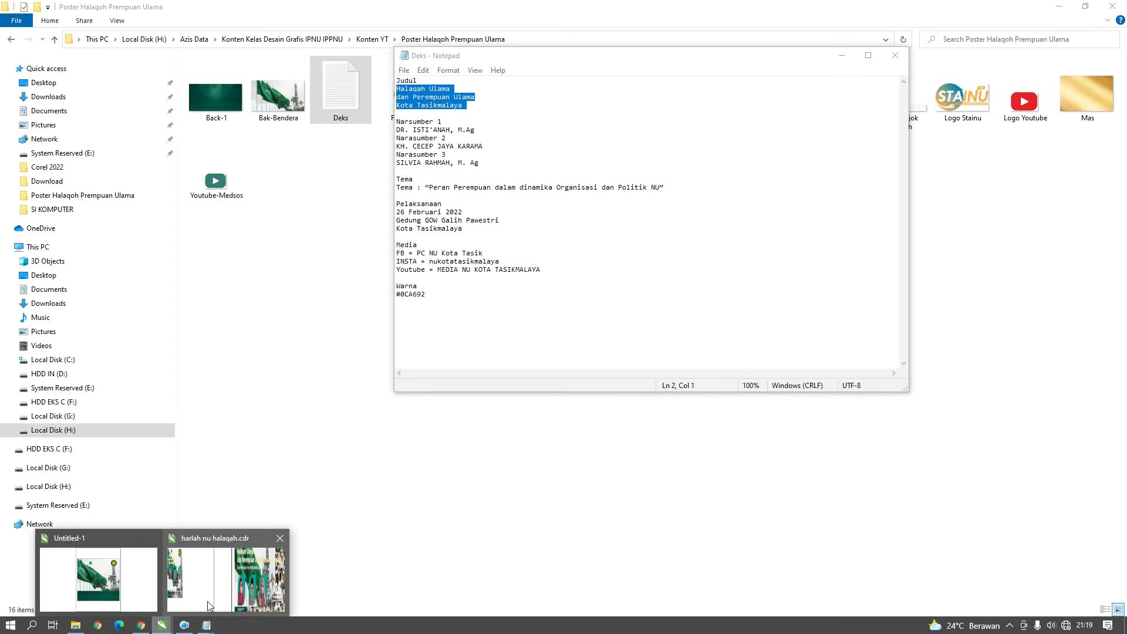
click(150, 599)
Try pasting the three-line title as artistic text outside the page, then remove it.
click(9, 237)
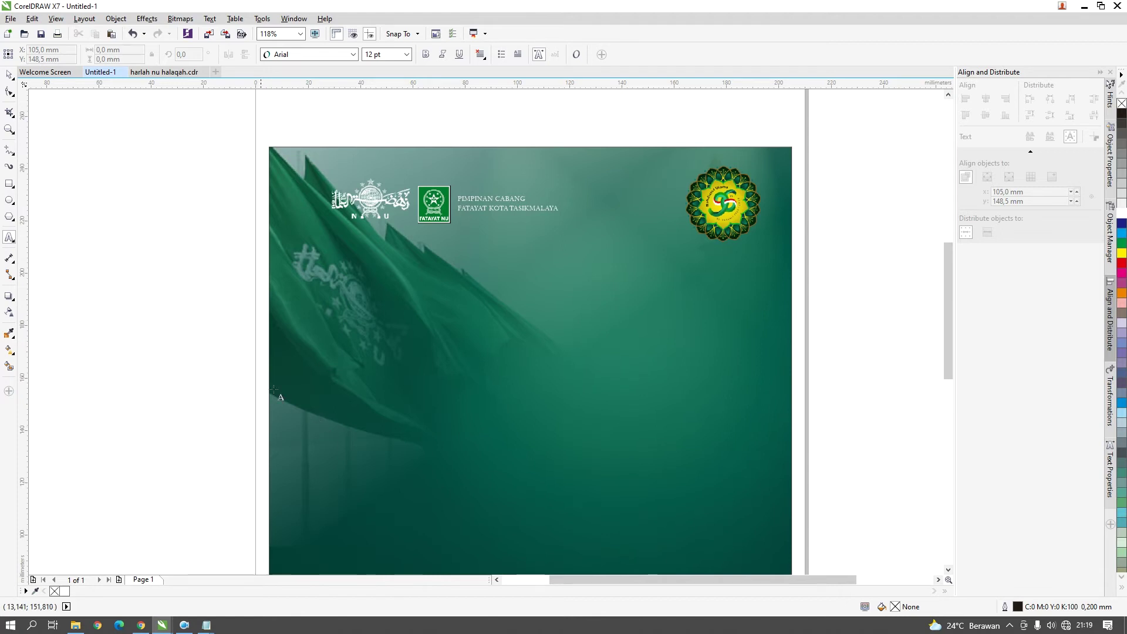
click(190, 338)
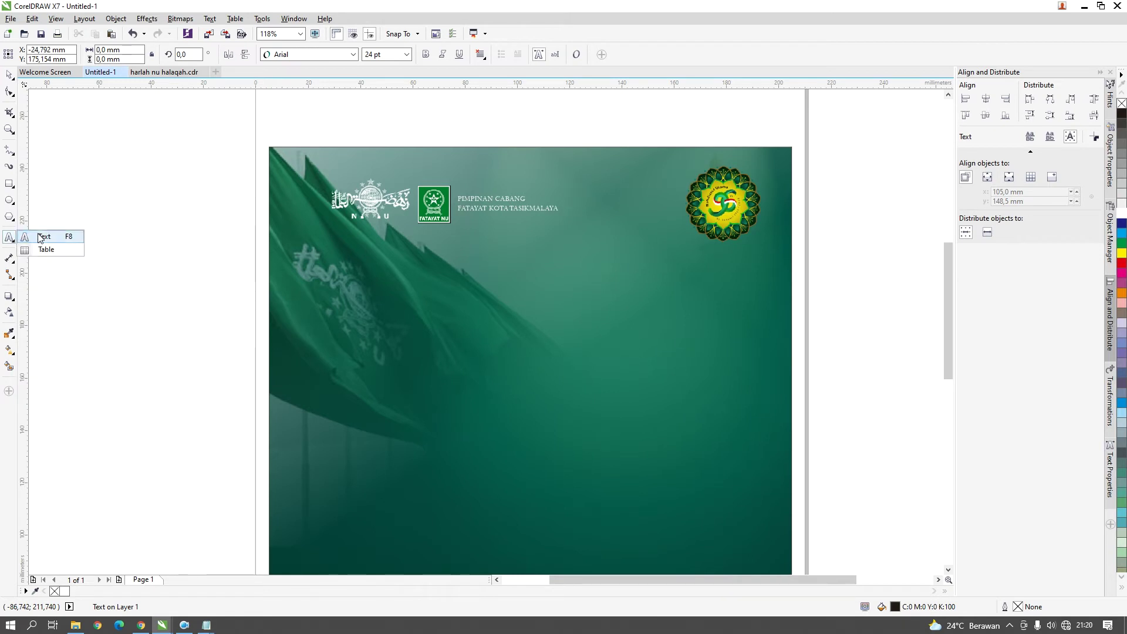
click(210, 293)
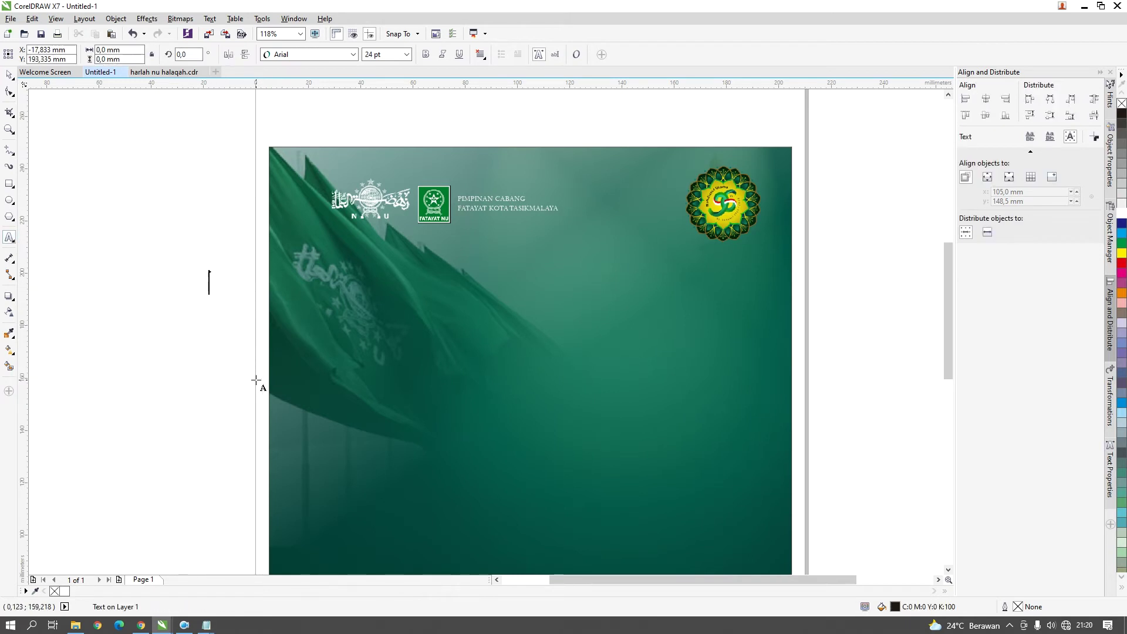
text(Halaqah Ulama  dan Perempuan Ulama Kota Tasikmalaya)
click(8, 76)
key(Delete)
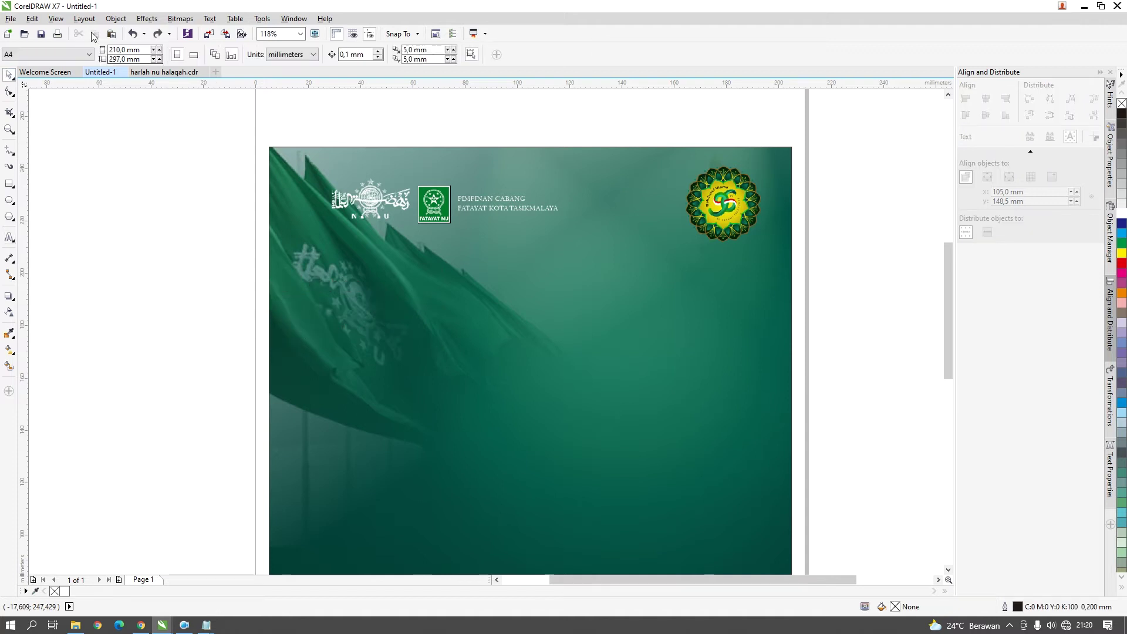
Paste the copied title directly onto the page as paragraph text.
click(55, 19)
mouse_move(40, 22)
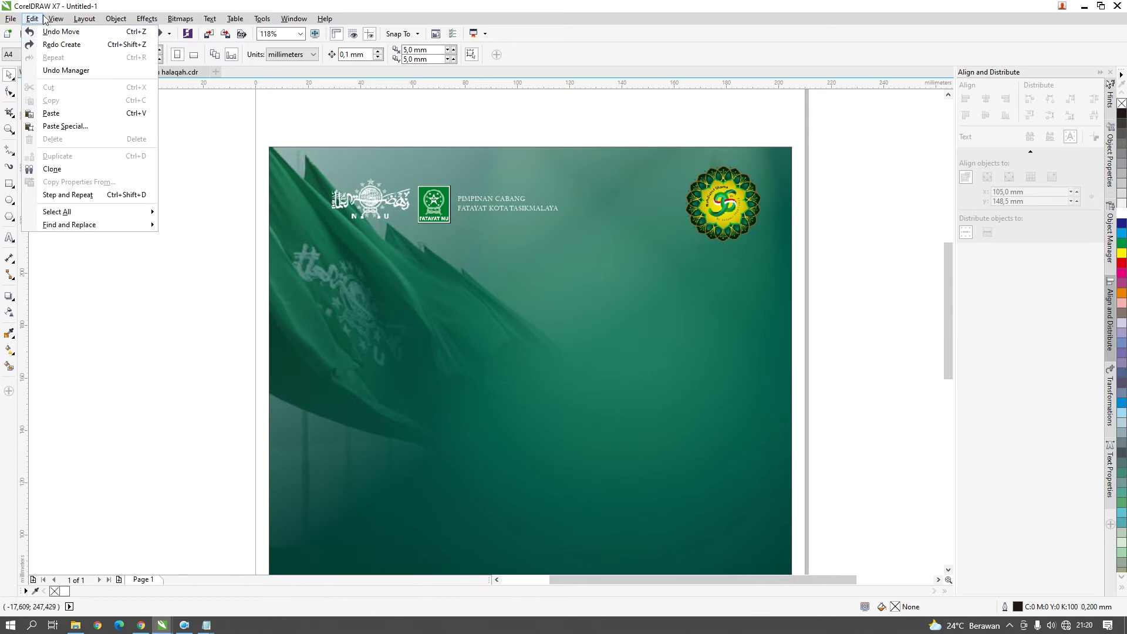
click(51, 113)
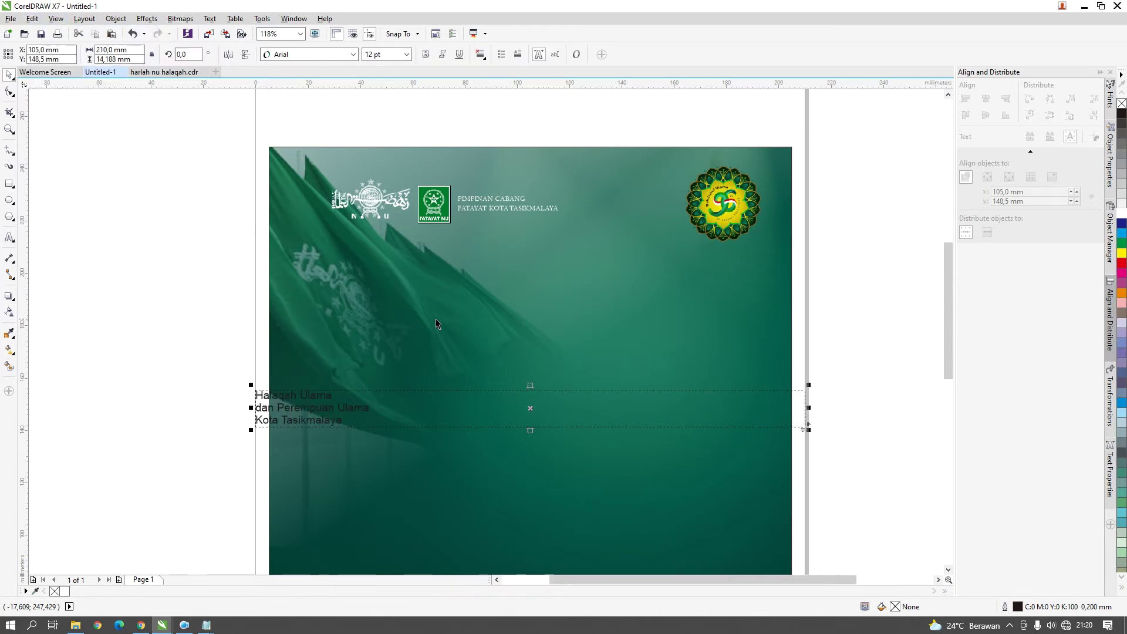
key(Delete)
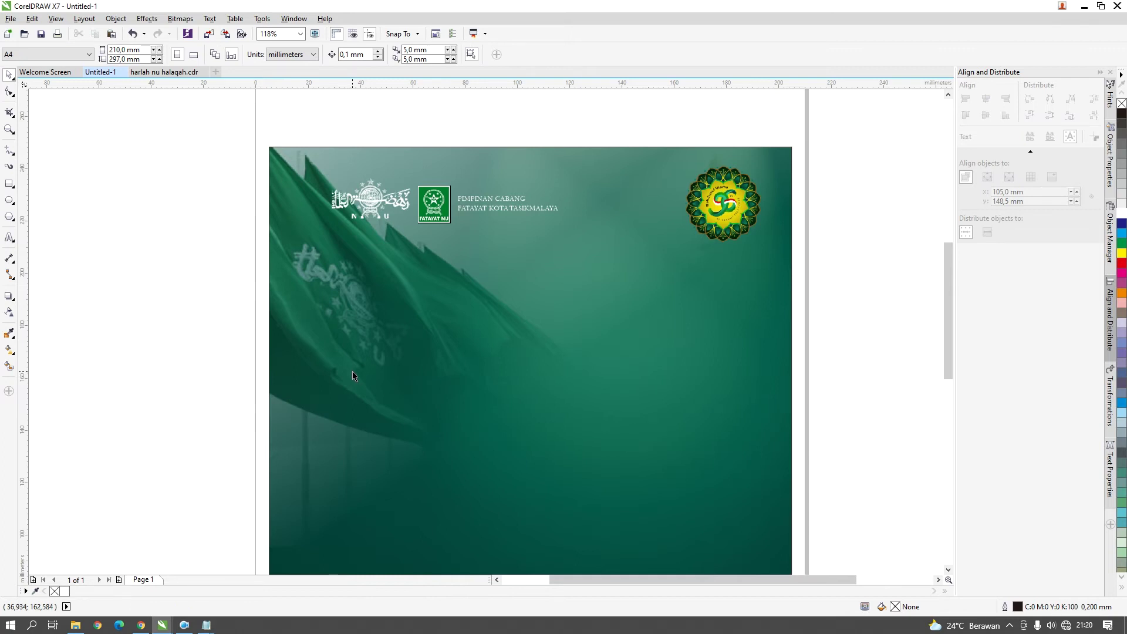
key(ctrl+z)
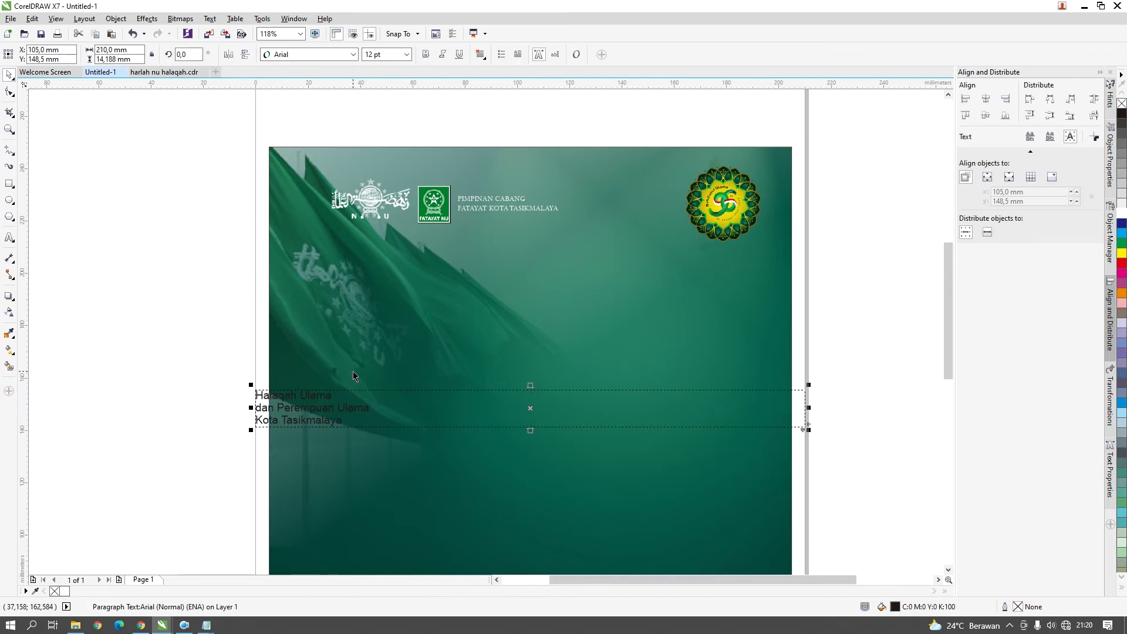
Narrow the title's paragraph frame to about 182 mm and move it below the header logos.
click(33, 20)
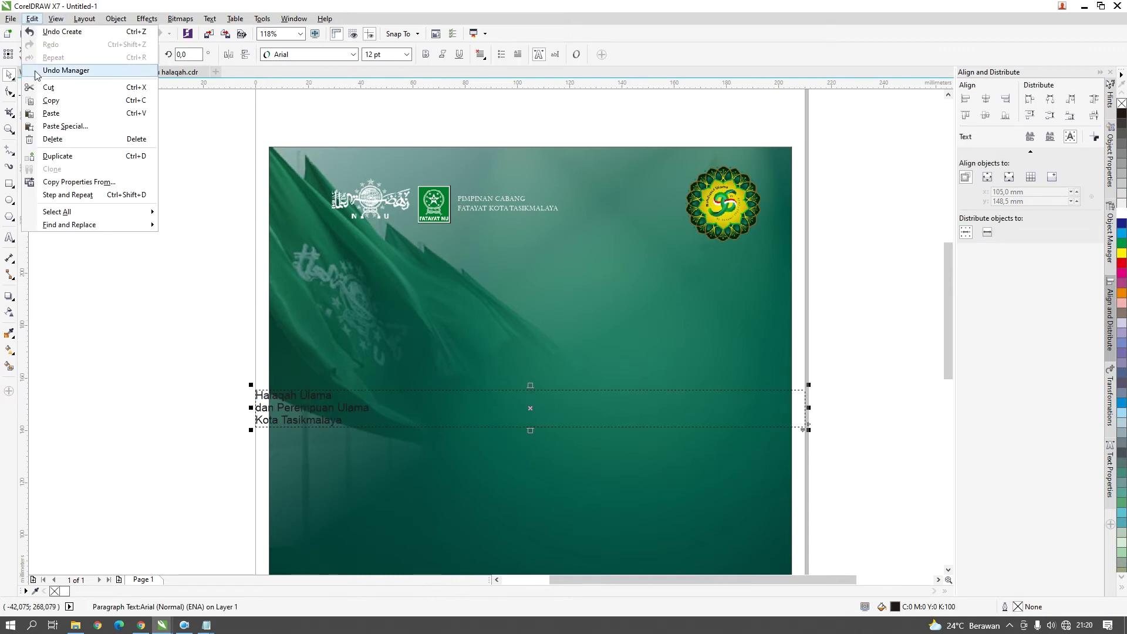
click(143, 113)
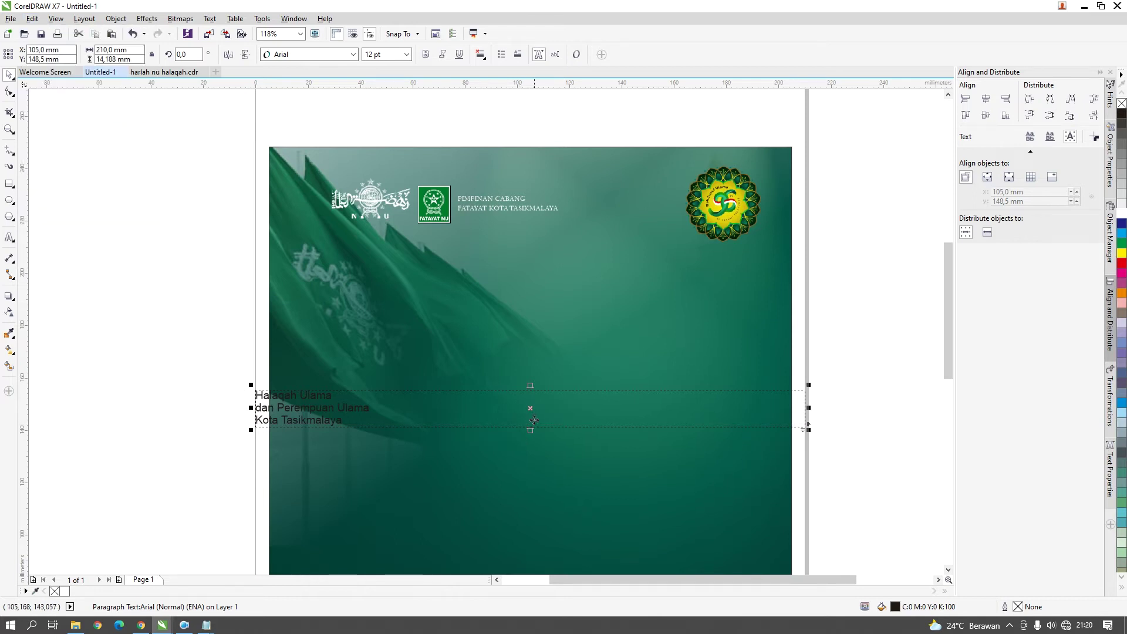
drag(810, 409, 735, 409)
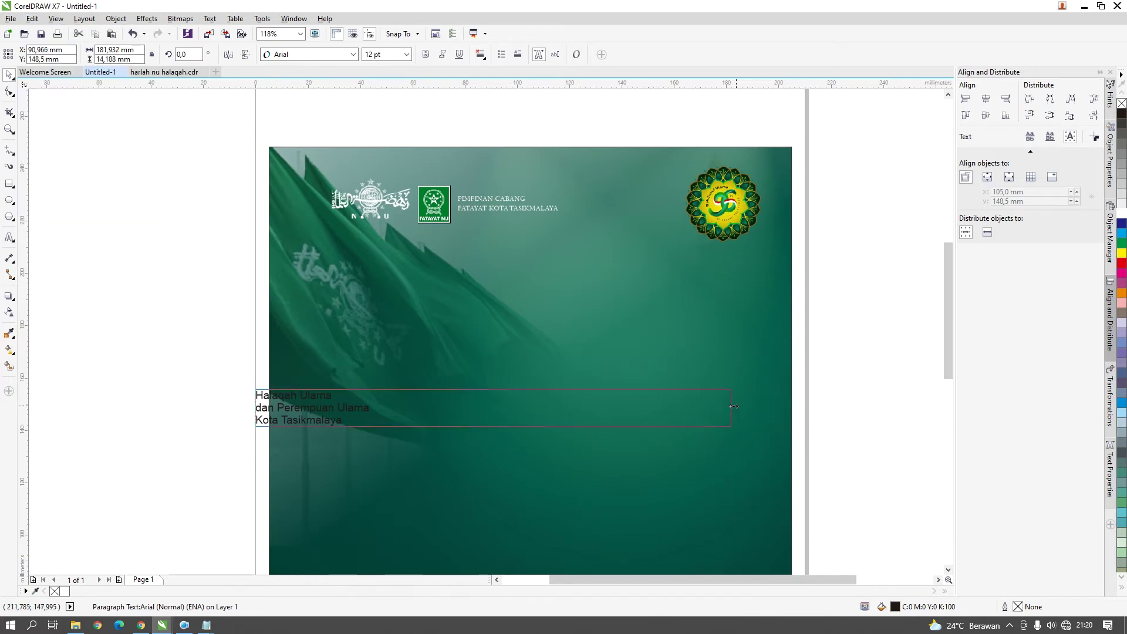
drag(345, 405, 381, 273)
Paste the title again as 24 pt Arial artistic text under the paragraph version, lined up with its left edge, and select the paragraph version.
click(9, 237)
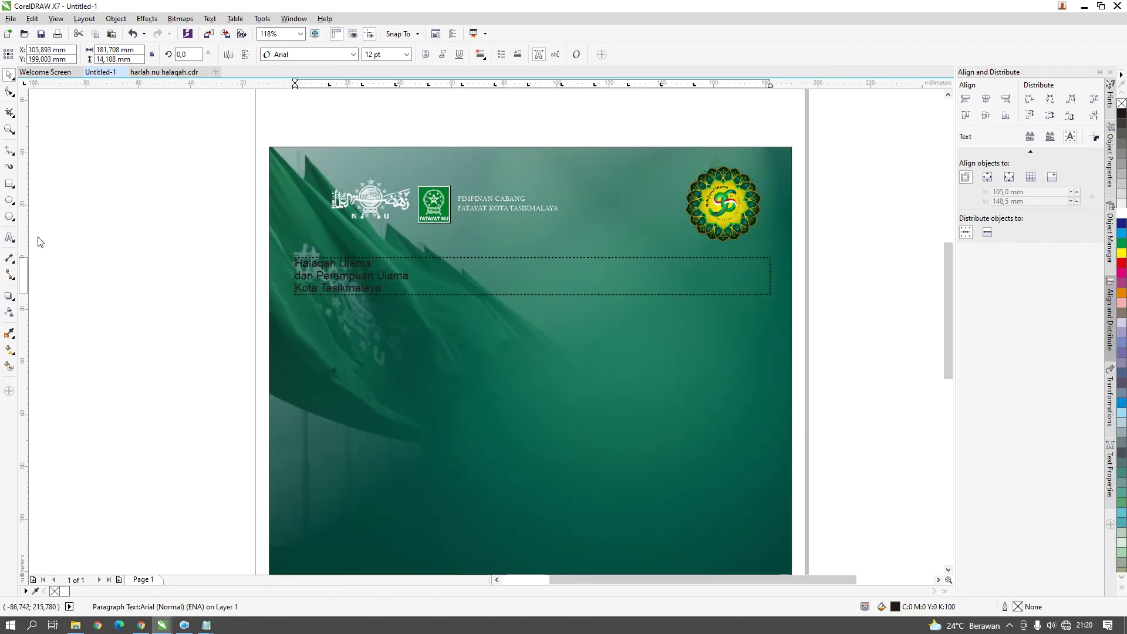
click(311, 340)
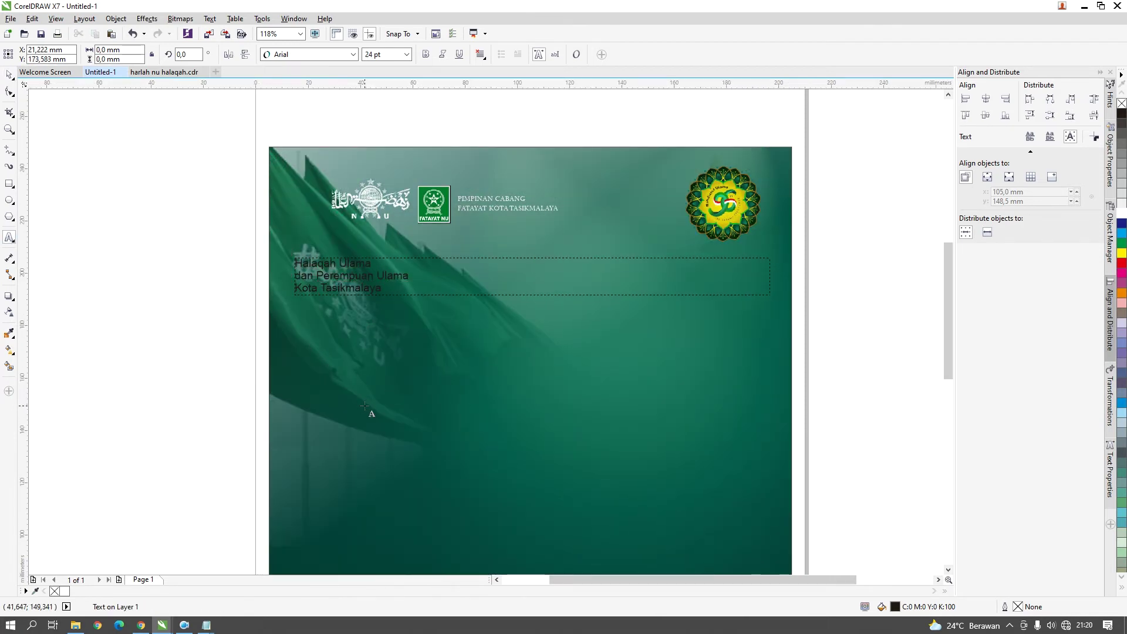
key(ctrl+v)
click(10, 76)
drag(401, 339, 384, 330)
click(433, 287)
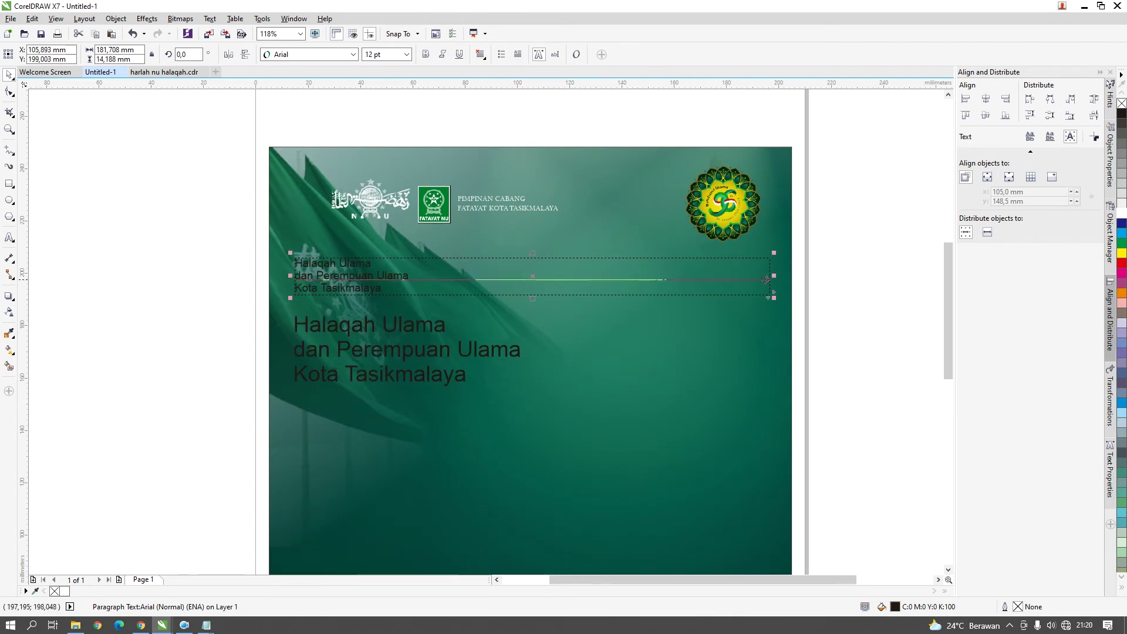